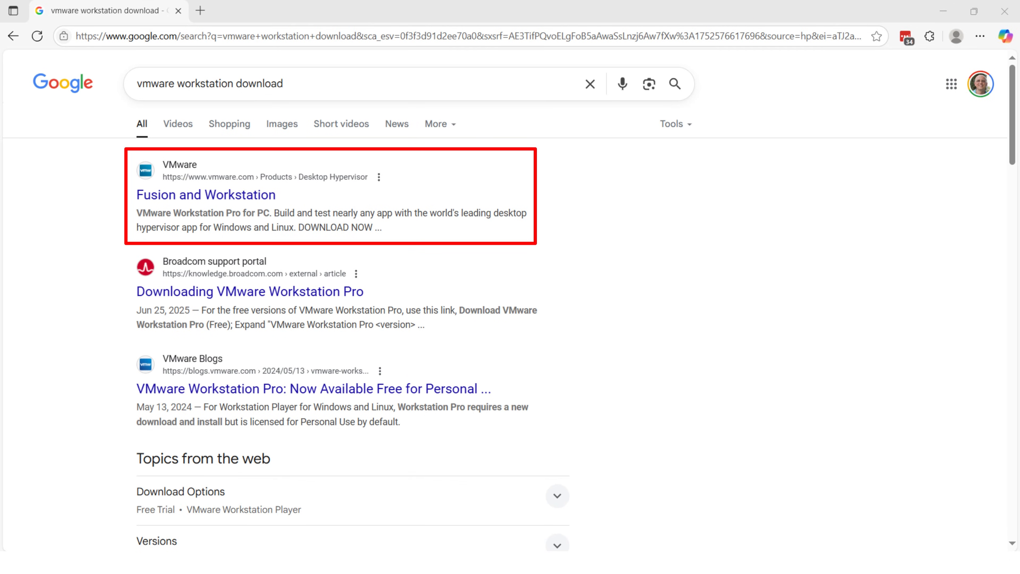
Open VMware's Fusion and Workstation product page from the search results and follow its Fusion or Workstation download link
click(256, 196)
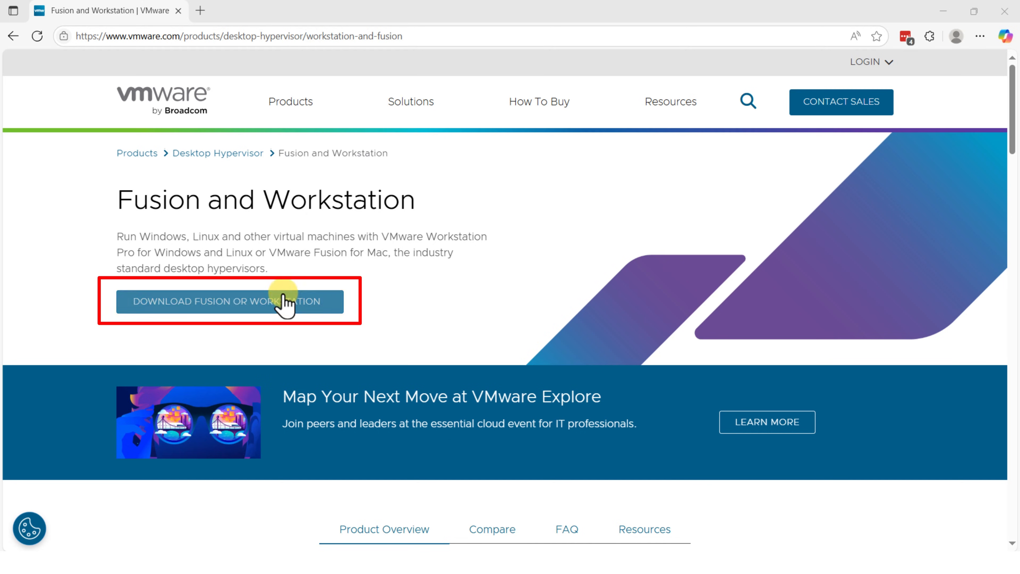
click(285, 302)
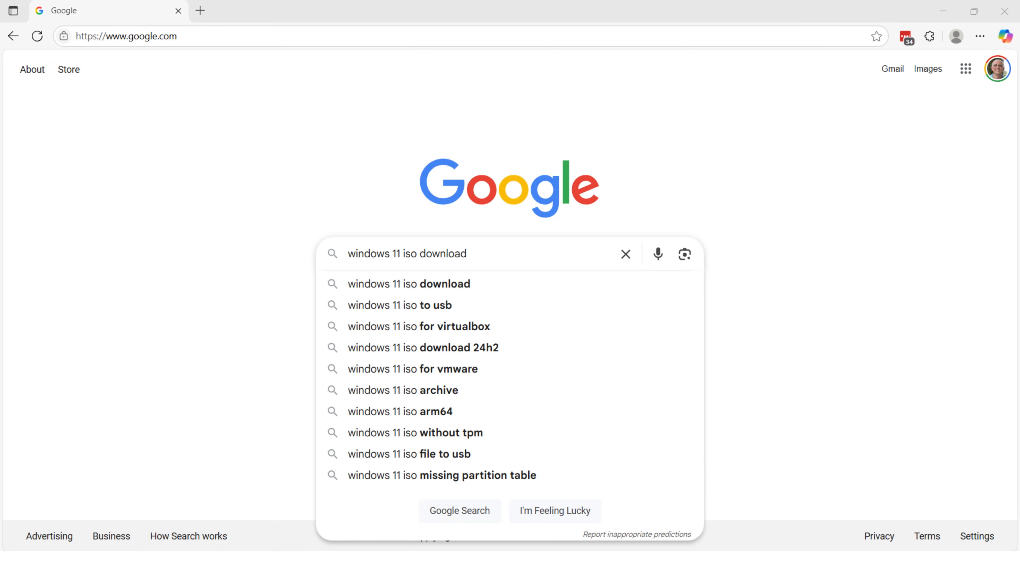
Search Google for "windows 11 iso download" and open Microsoft's Download Windows 11 page
click(471, 257)
key(Return)
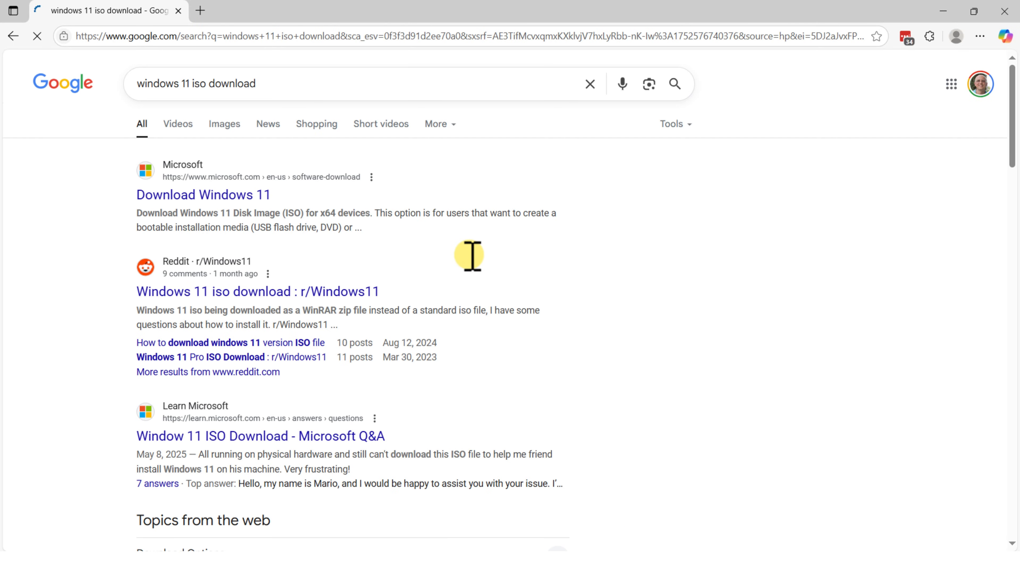
click(255, 209)
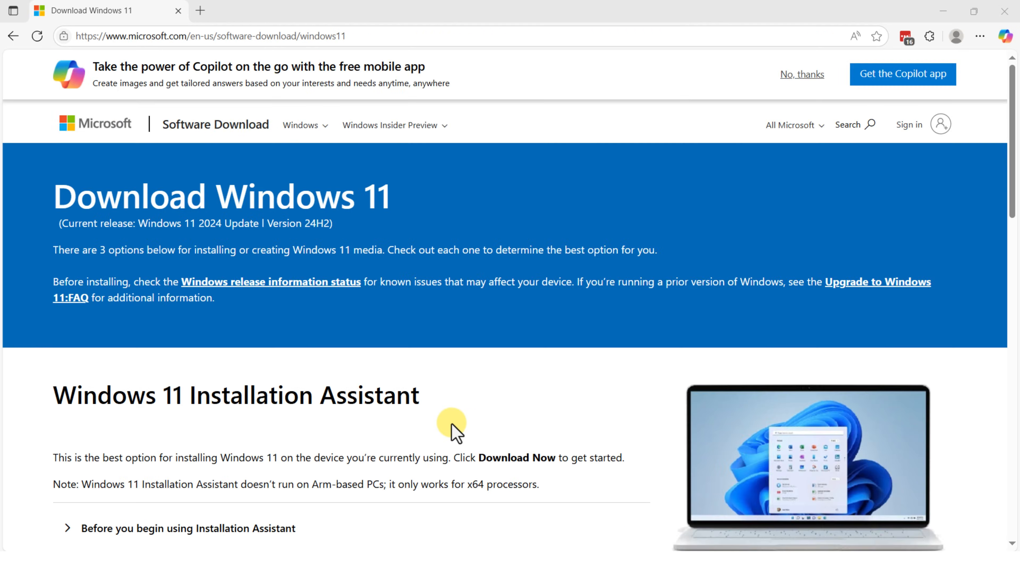
Select Windows 11 (multi-edition ISO for x64 devices) as the disk image to download and confirm the choice
scroll(453, 425, down, 10)
scroll(453, 426, down, 5)
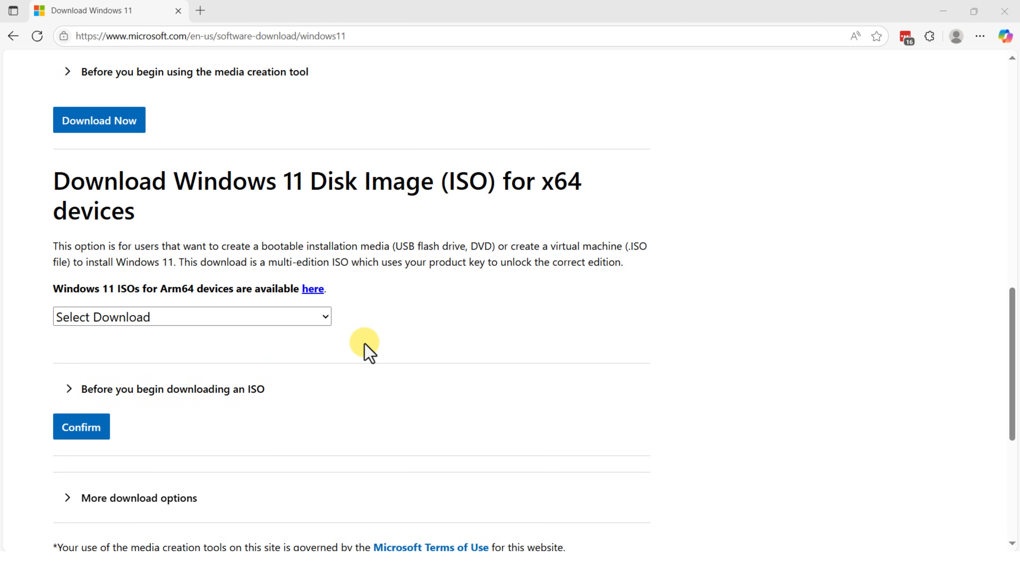
click(326, 318)
click(303, 362)
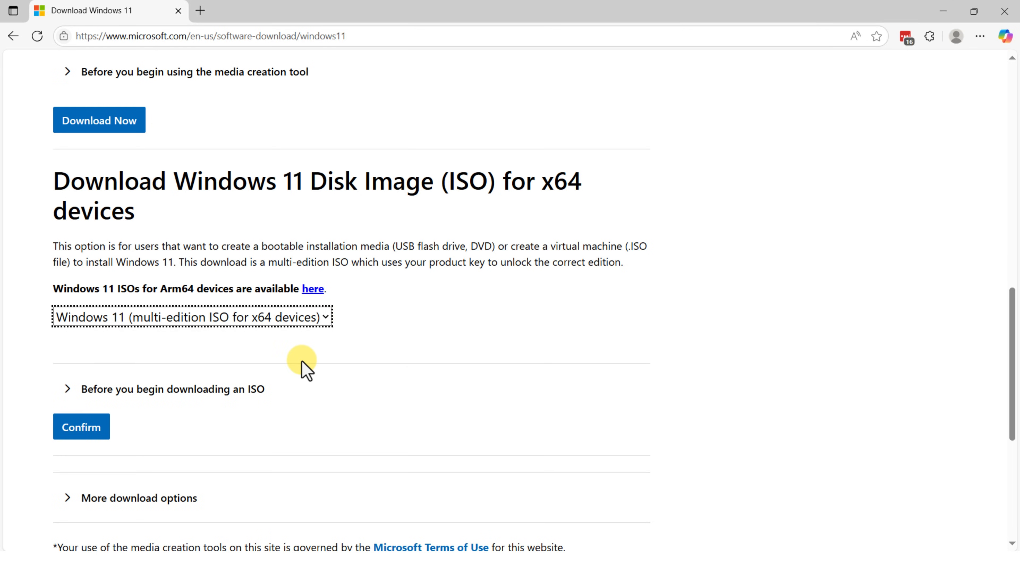
click(80, 430)
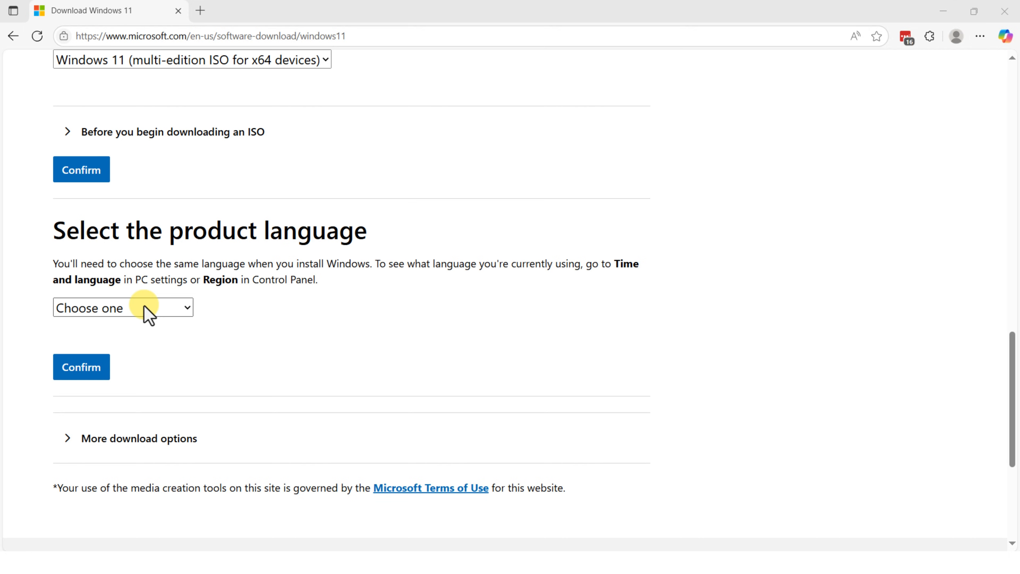
Set the product language of the ISO to English (United States) and confirm it
click(184, 312)
scroll(169, 269, down, 1)
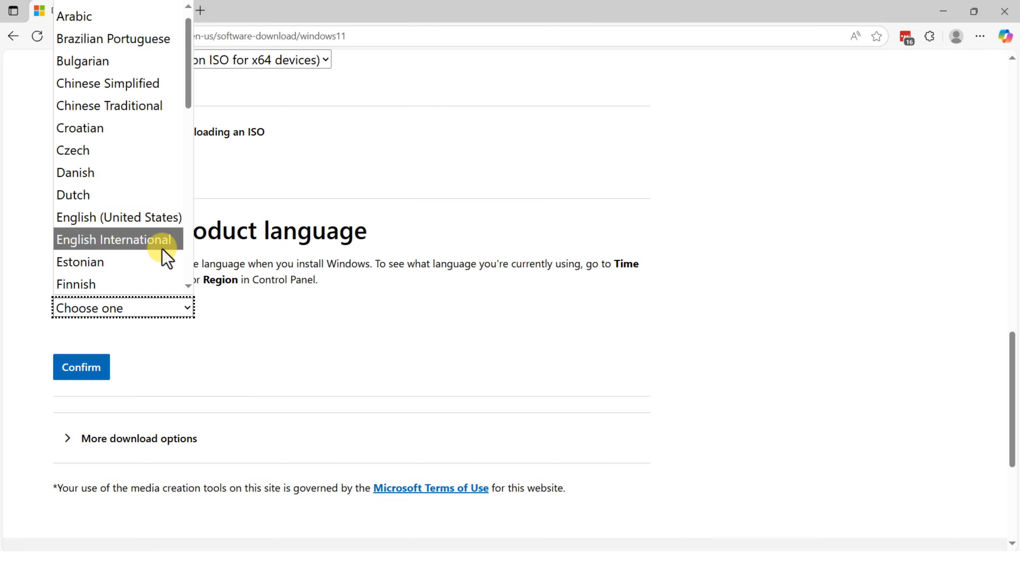
click(162, 219)
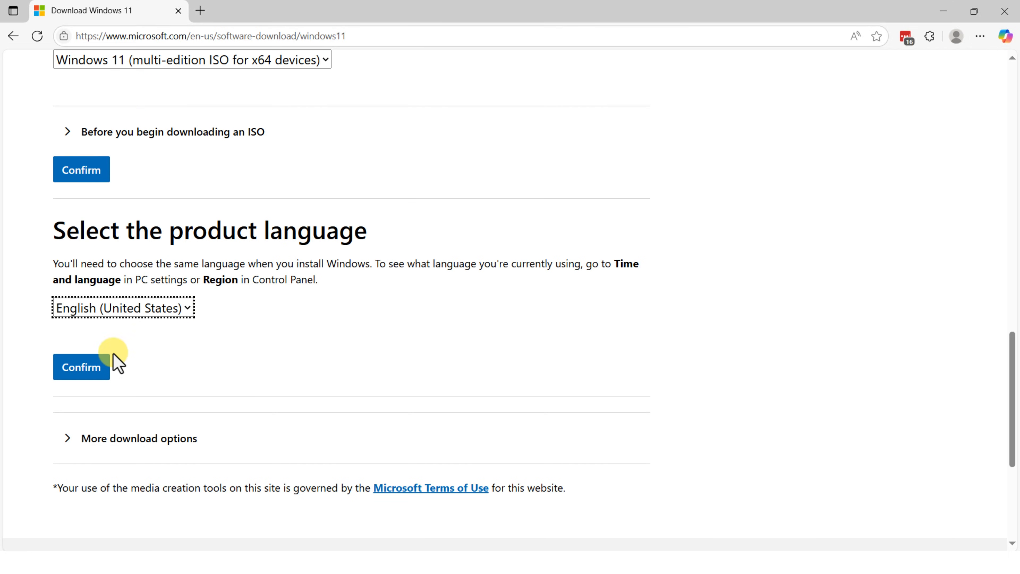
click(106, 361)
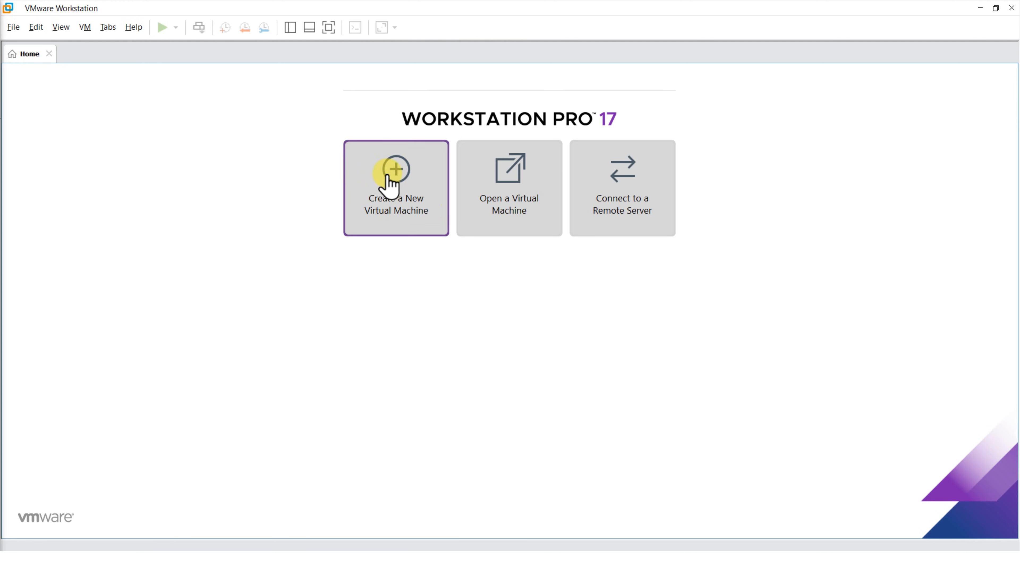
In VMware Workstation, start creating a new virtual machine with the Custom (advanced) configuration
click(389, 183)
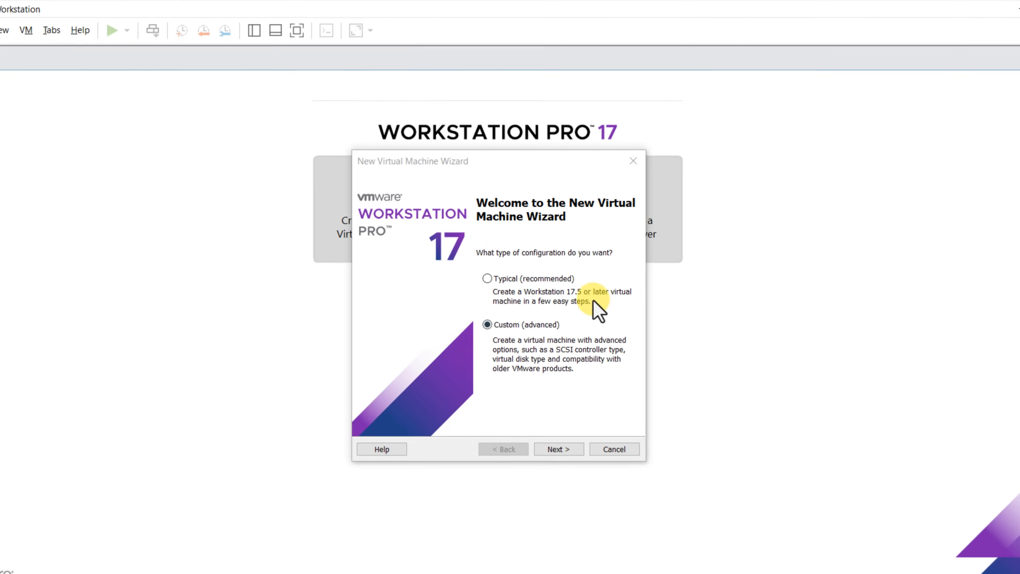
click(533, 294)
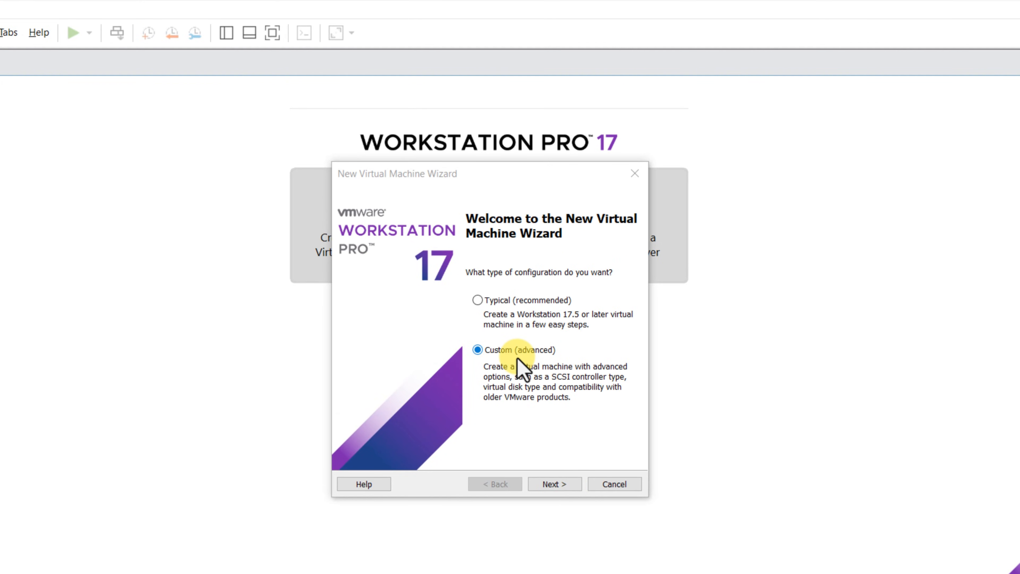
click(558, 485)
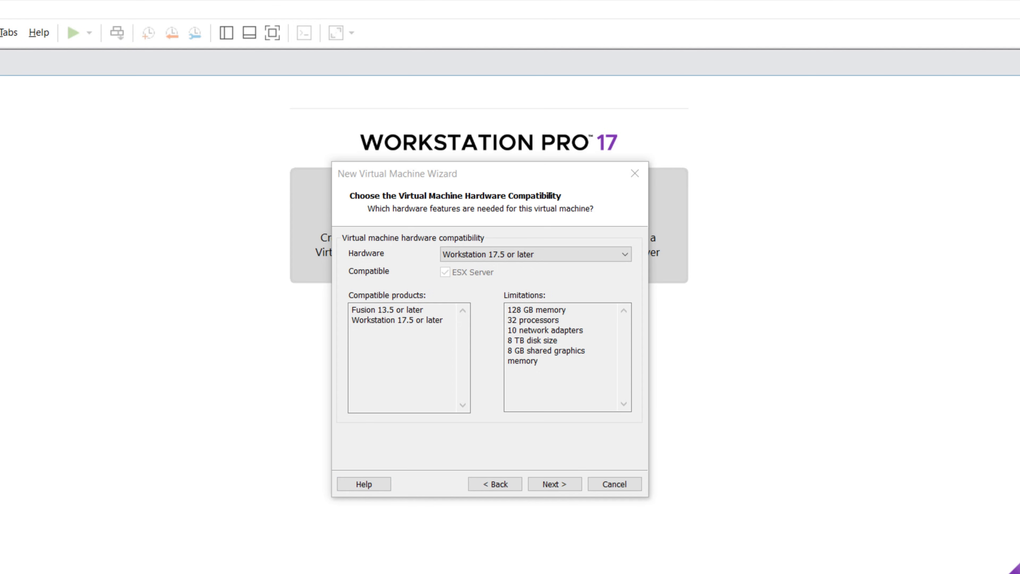
Review the hardware compatibility versions and accept Workstation 17.5 or later for the virtual machine
click(623, 260)
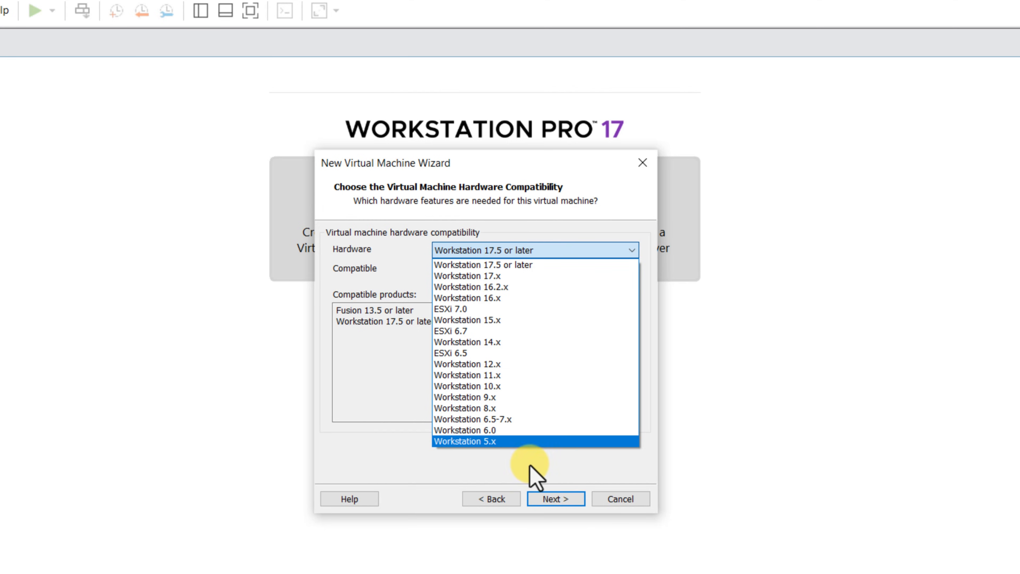
click(554, 457)
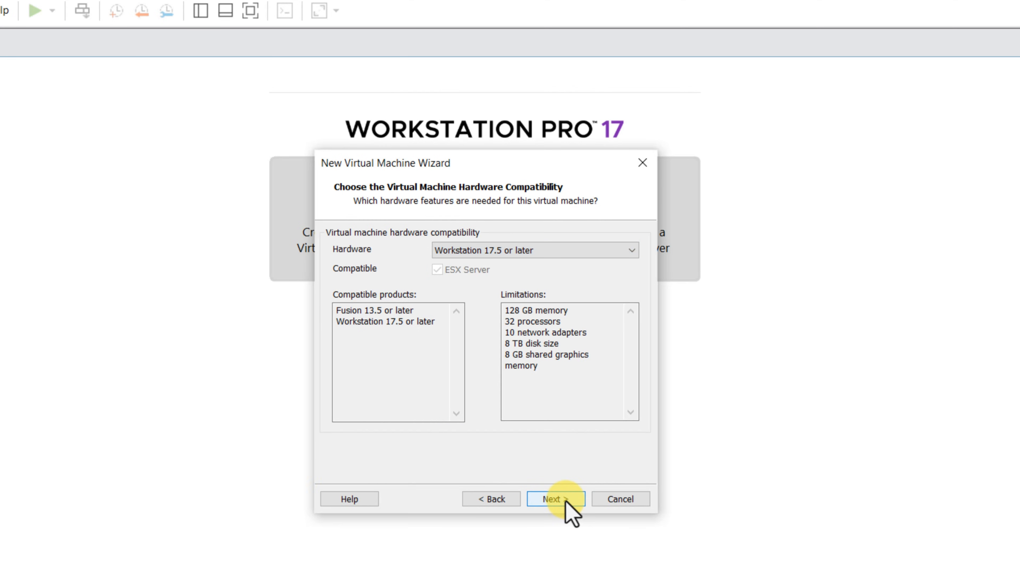
click(559, 499)
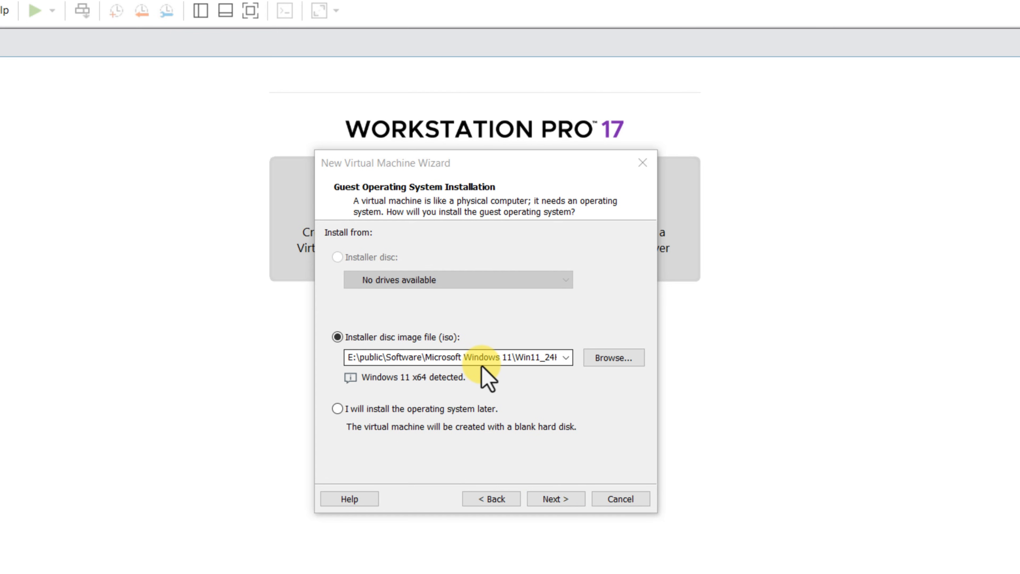
Use the installer disc image Win11_24H2_English_x64.iso from the Microsoft Windows 11 folder to install the guest operating system
click(613, 357)
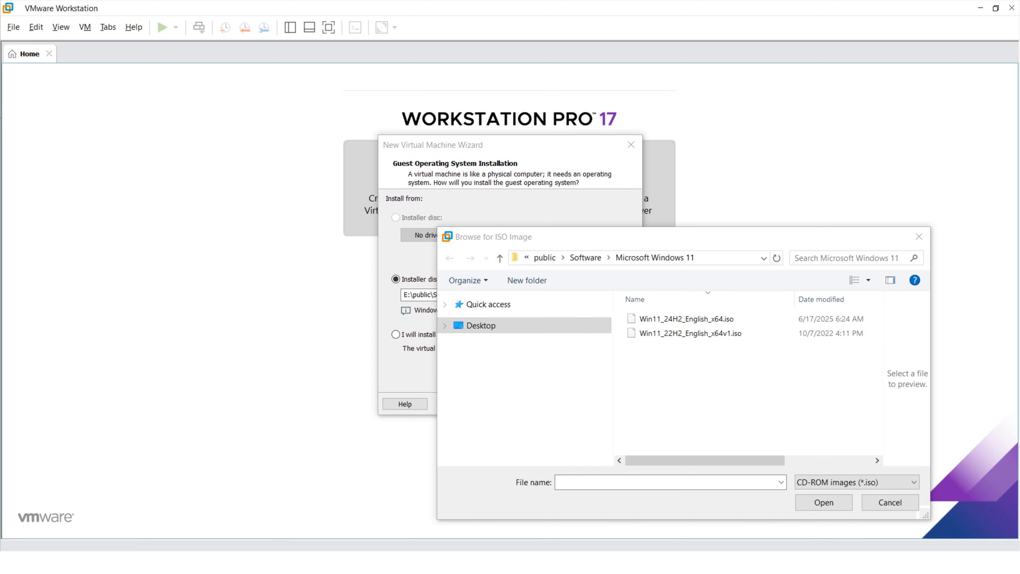
click(713, 321)
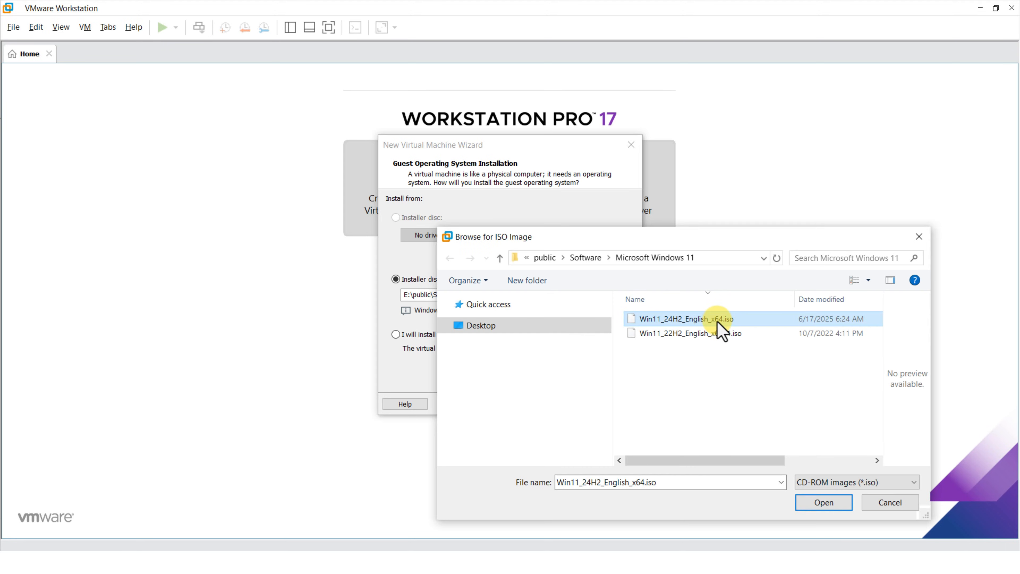
double_click(715, 322)
click(564, 404)
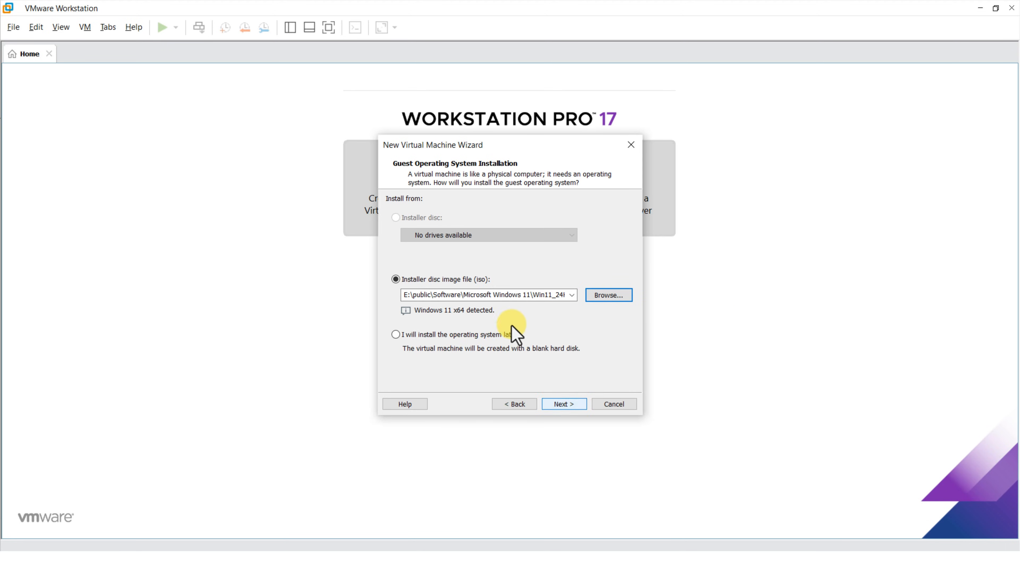
Name the virtual machine "Windows 11 for Demos" and accept its name and location
click(438, 218)
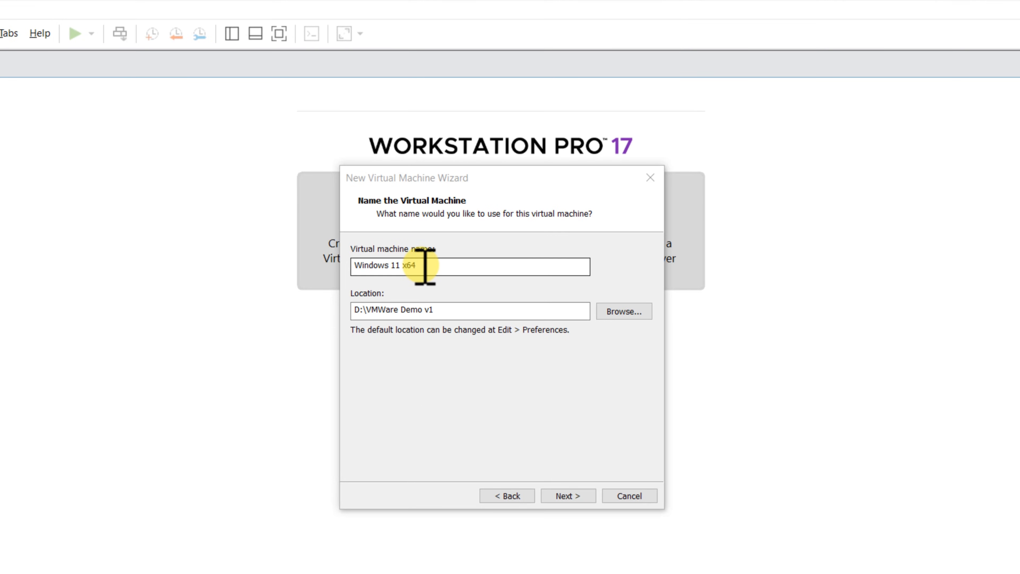
click(425, 269)
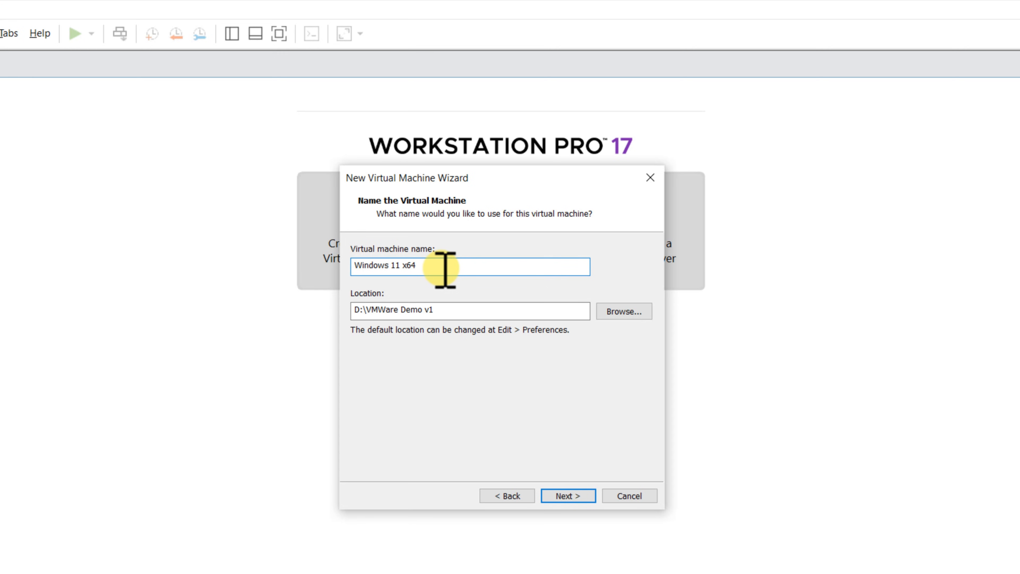
key(BackSpace)
key(BackSpace)
key(BackSpace)
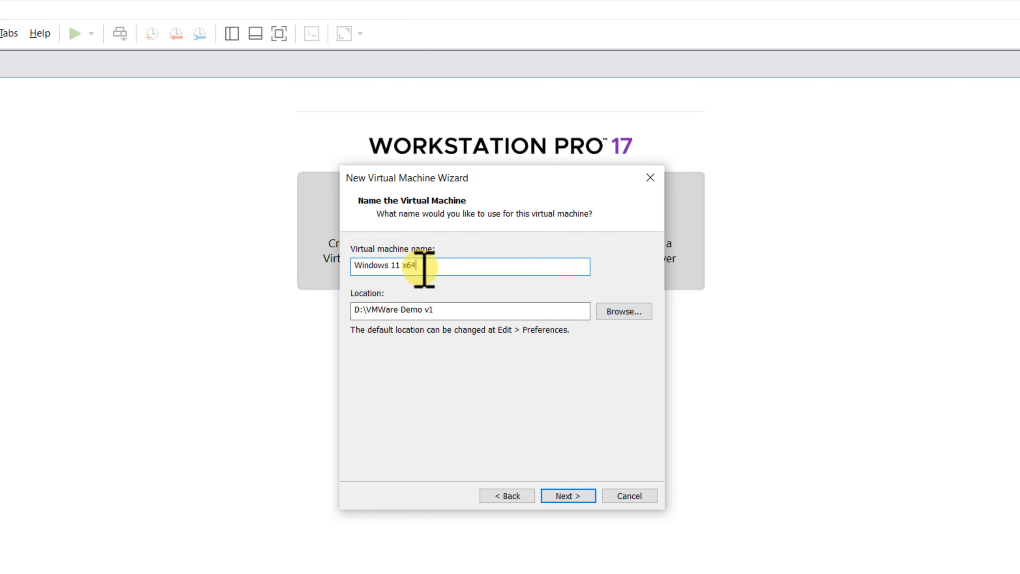
text(for Demos)
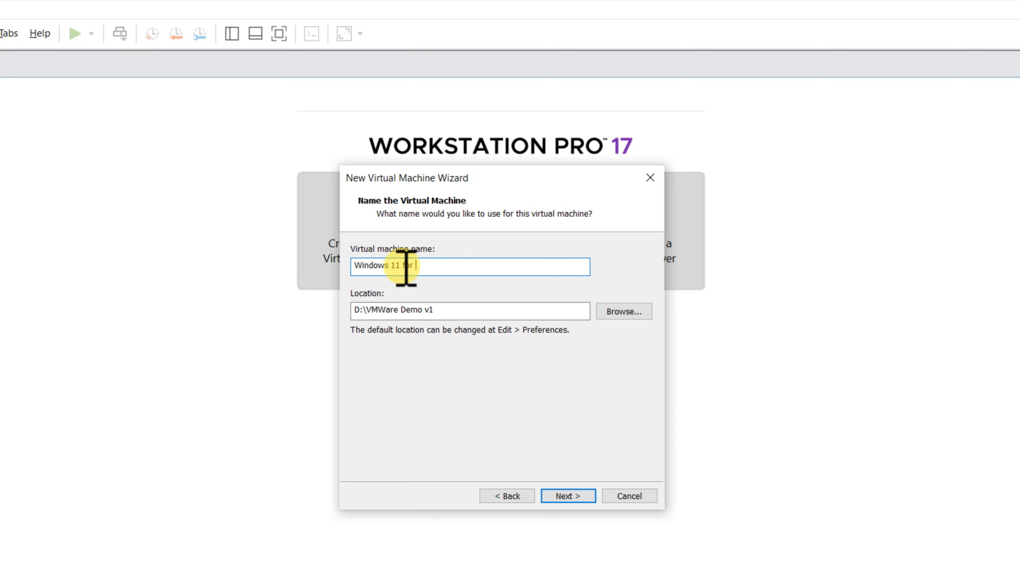
click(574, 496)
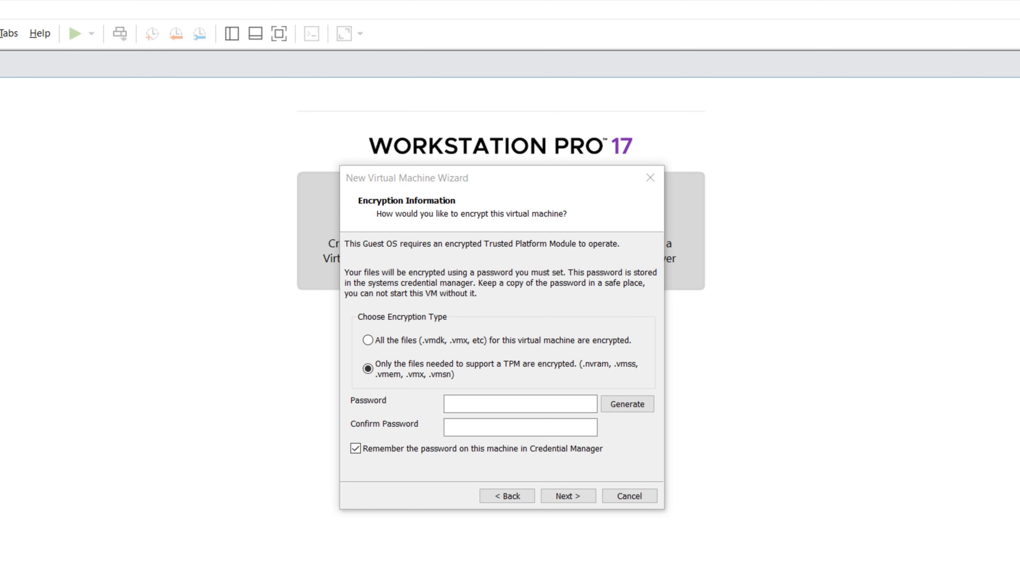
Generate the virtual machine's encryption password and enable Secure Boot for its UEFI firmware
click(625, 404)
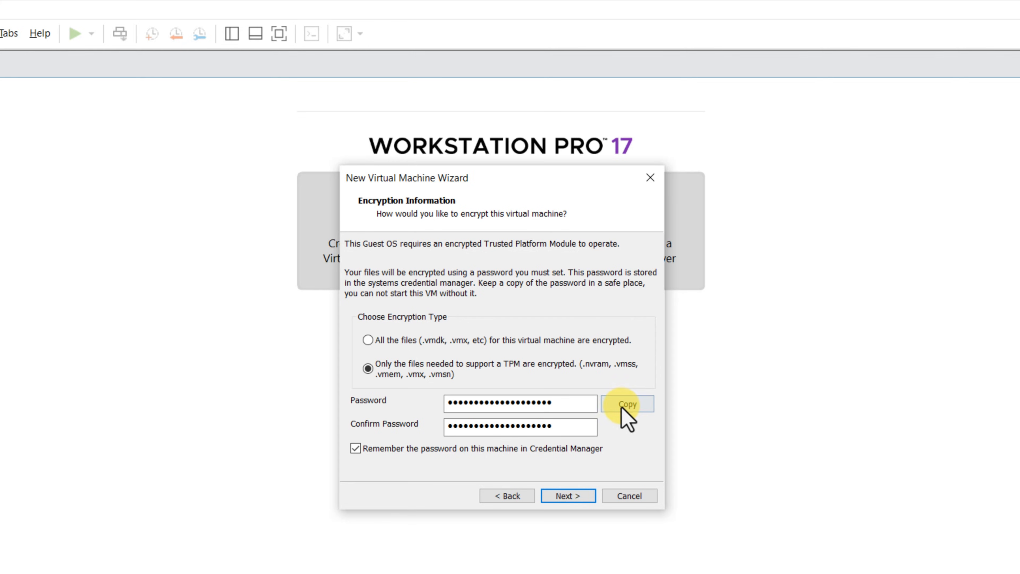
click(571, 498)
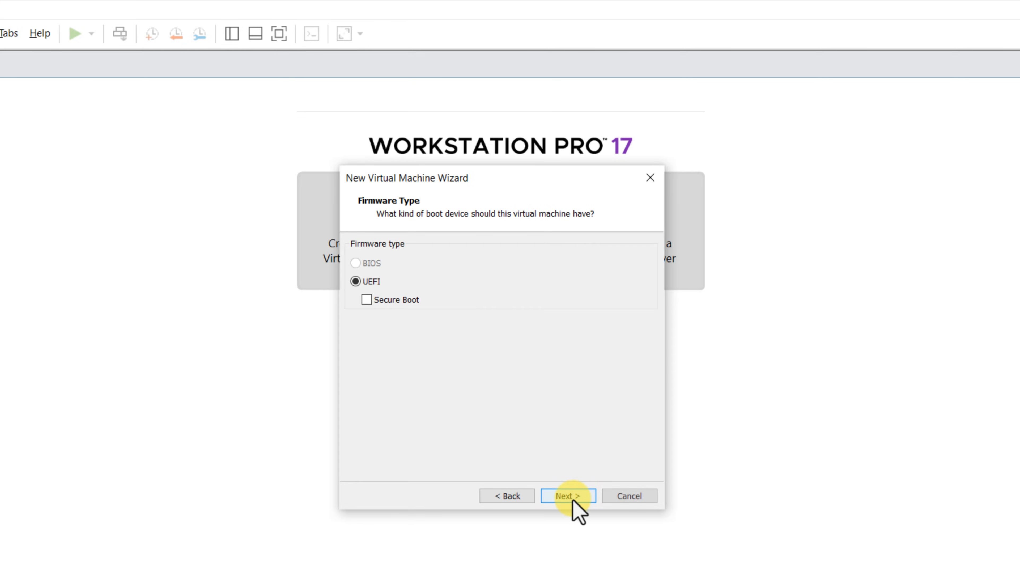
click(367, 300)
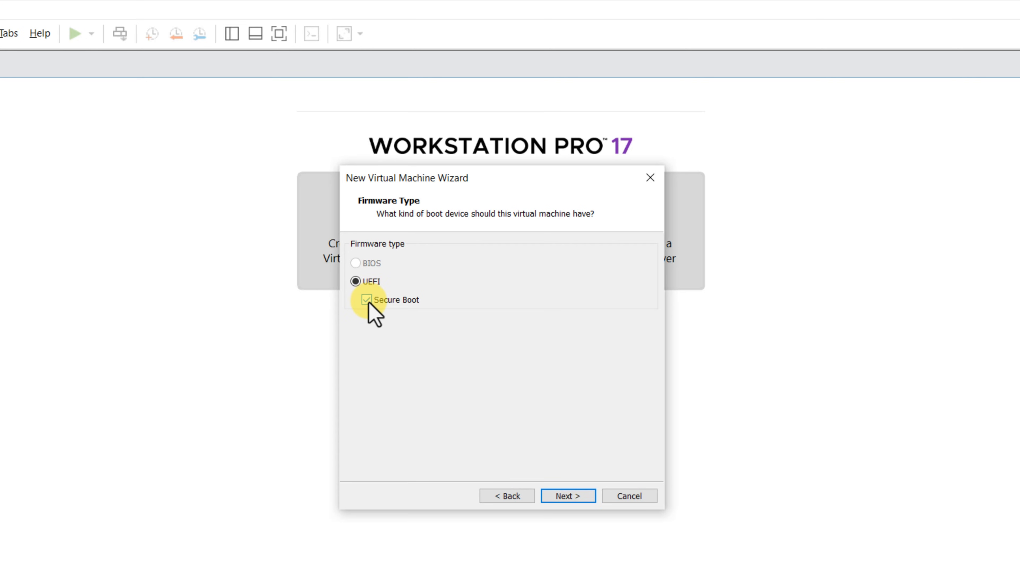
click(571, 497)
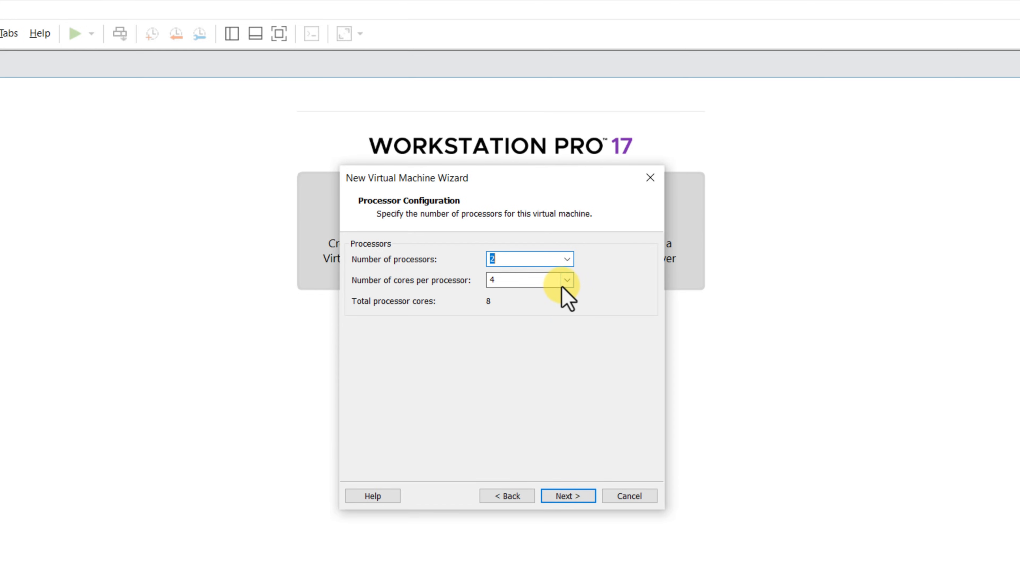
Configure the virtual machine with 2 processors and 2 cores per processor
click(567, 259)
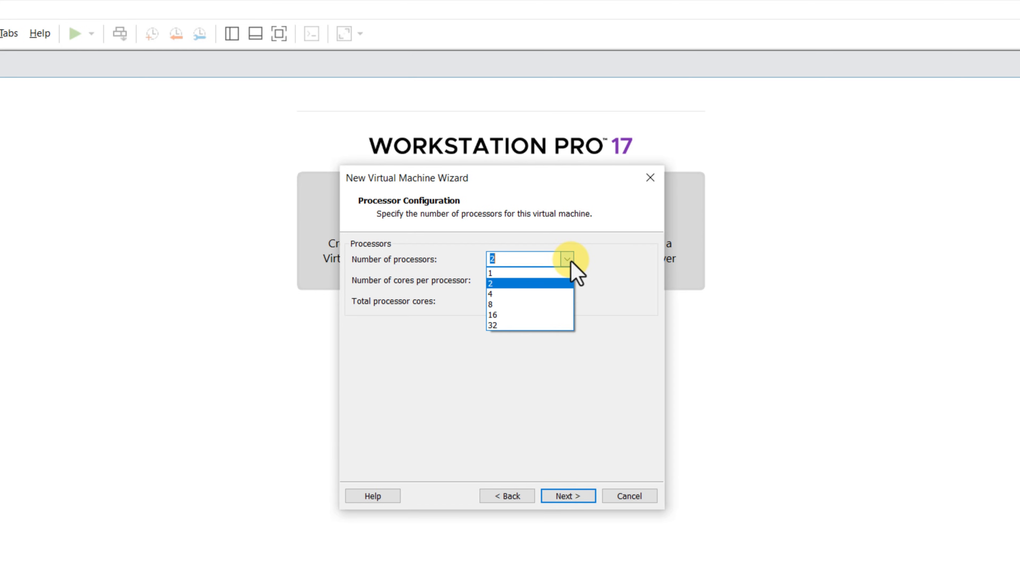
click(547, 280)
click(567, 284)
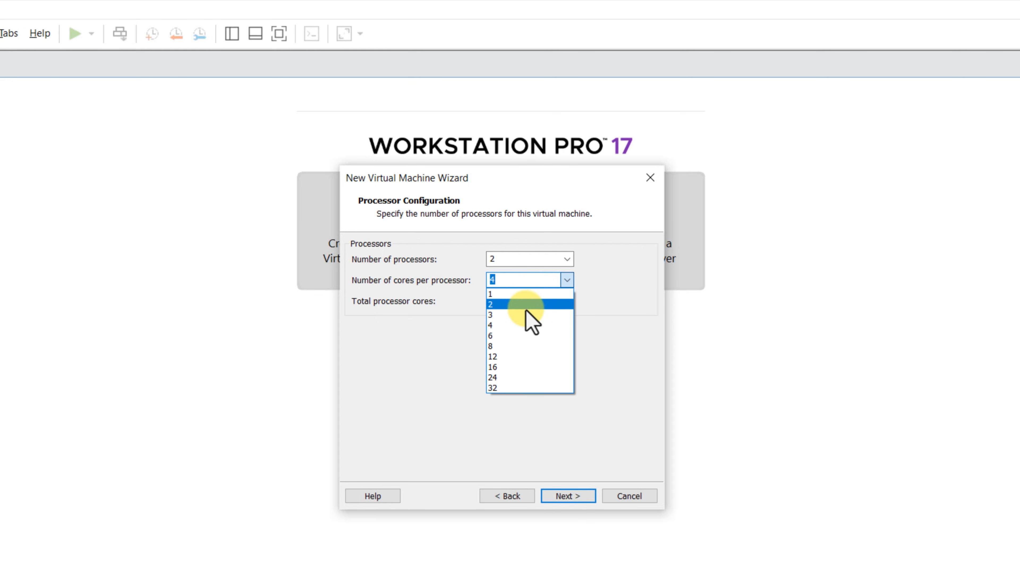
click(534, 302)
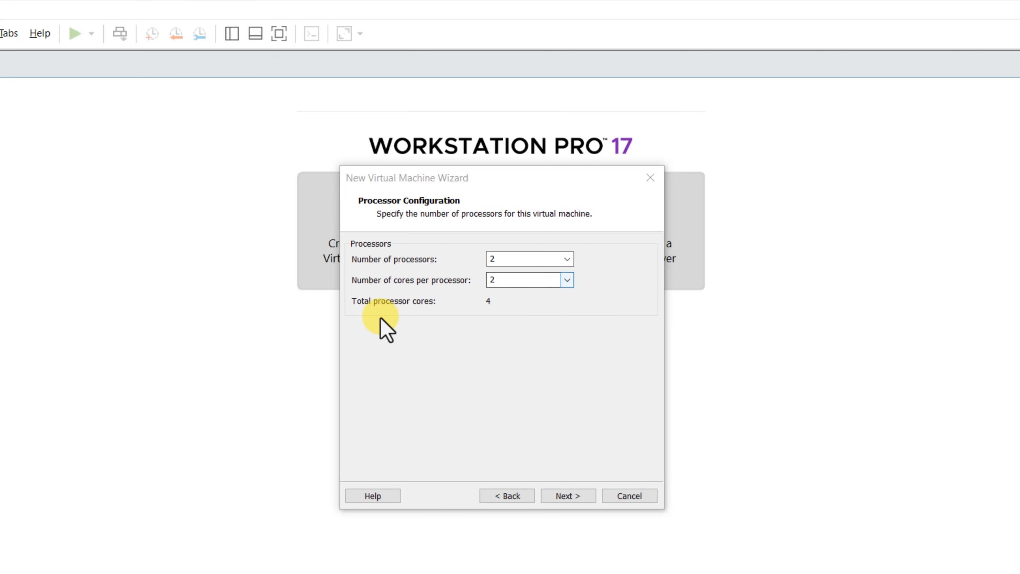
click(568, 496)
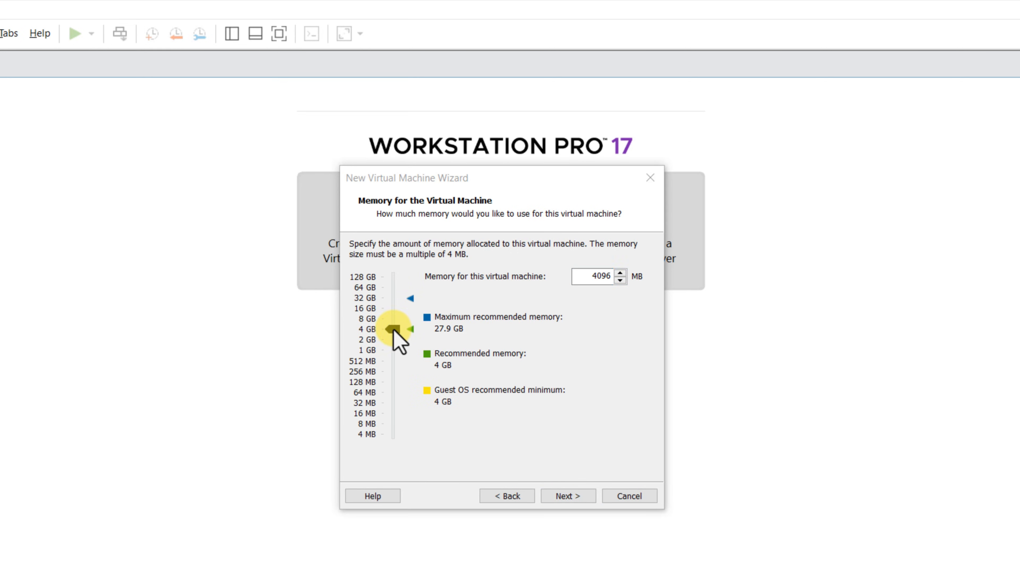
Set the virtual machine's memory to 16384 MB and use network address translation (NAT) for its network connection
drag(393, 329, 395, 308)
click(567, 497)
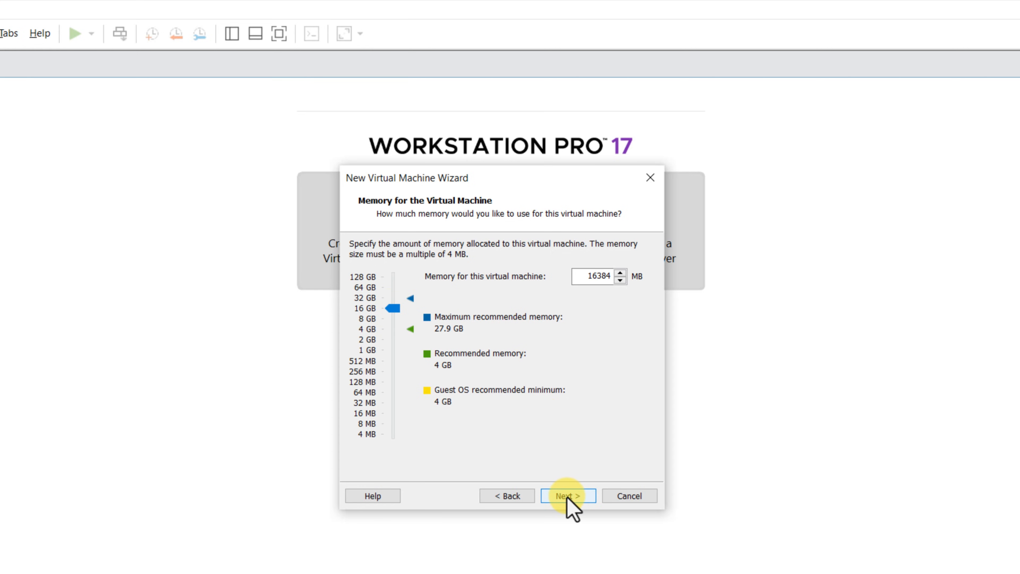
click(396, 309)
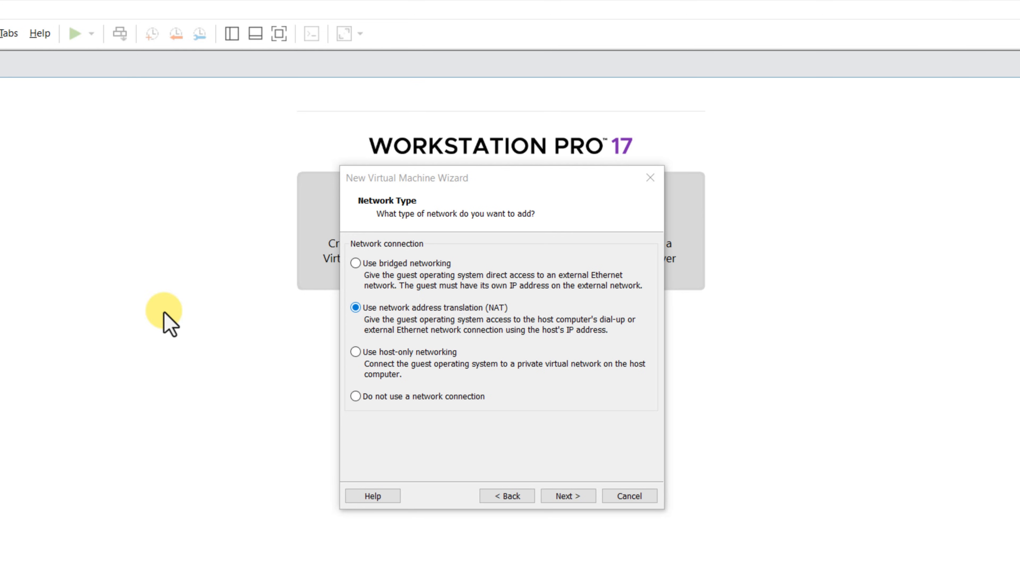
click(566, 496)
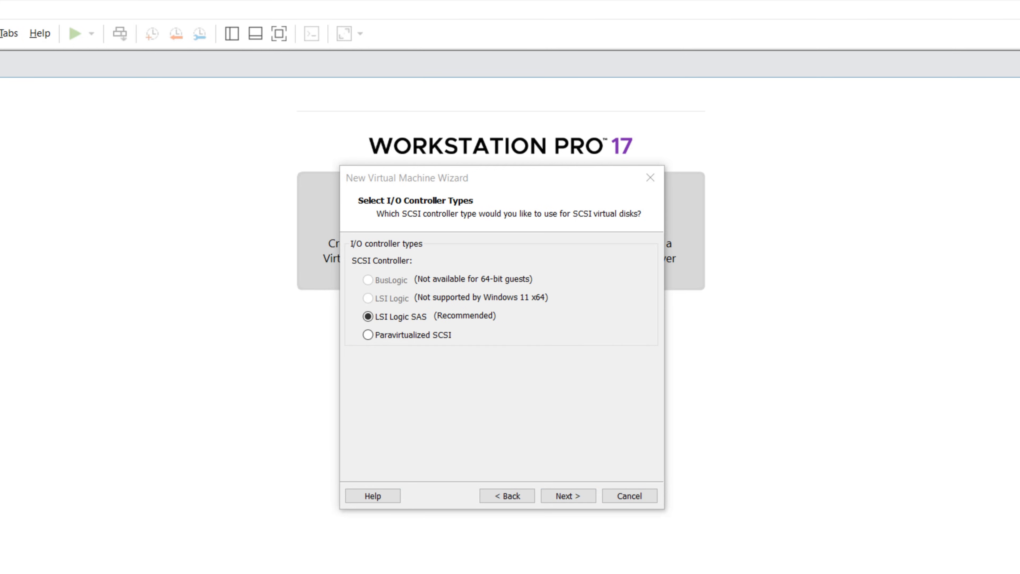
Configure the virtual machine with the LSI Logic SAS controller and a new virtual disk of type NVMe
click(566, 496)
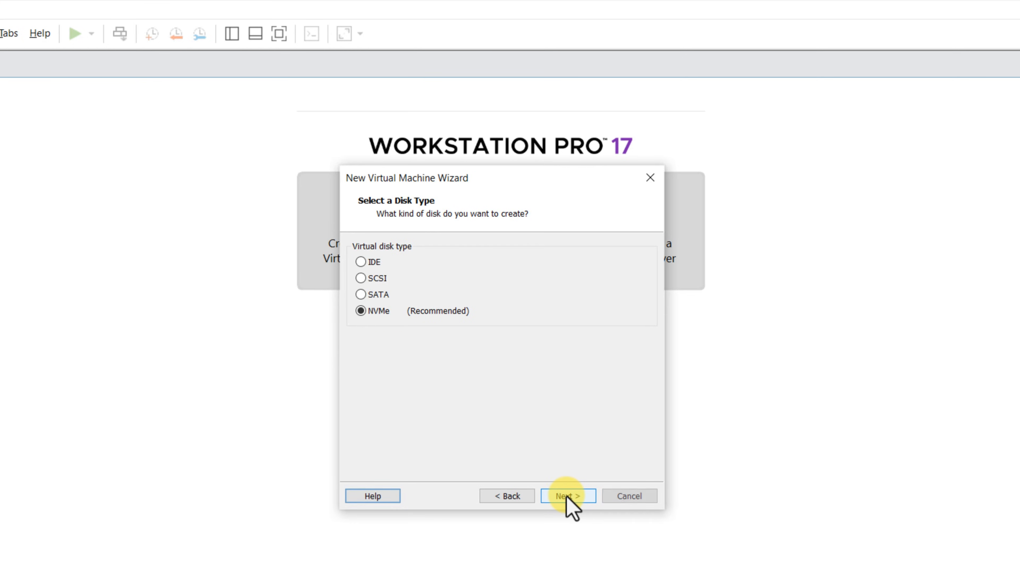
click(572, 498)
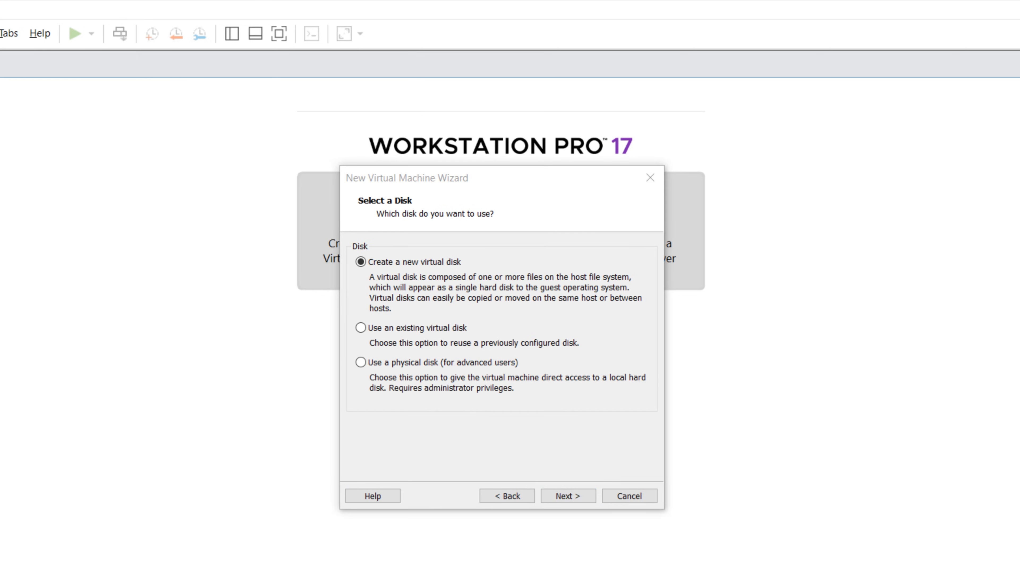
click(572, 499)
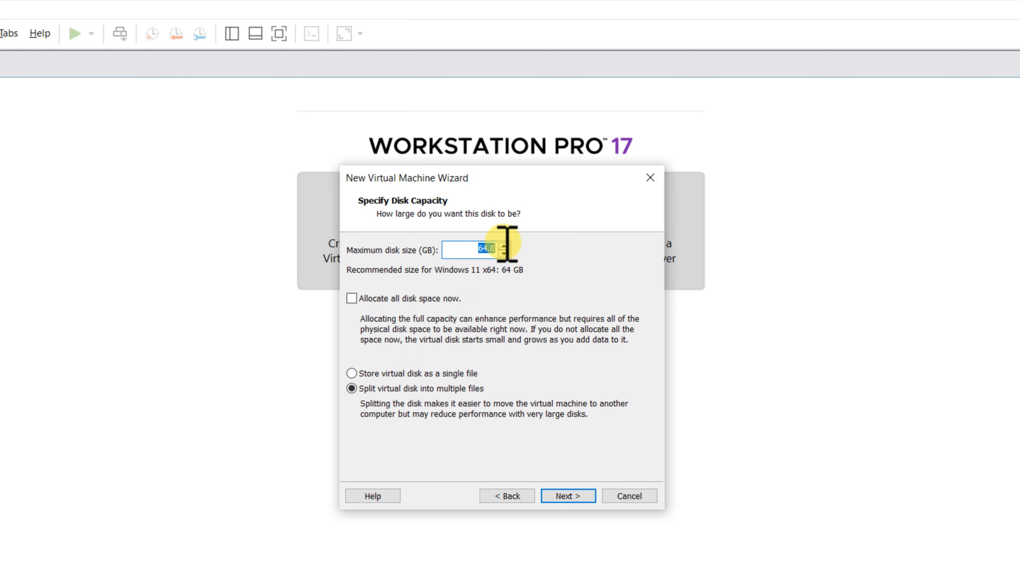
Set the maximum disk size to 128 GB and store the disk as a single file named "Windows 11 for Demos.vmdk"
text(128)
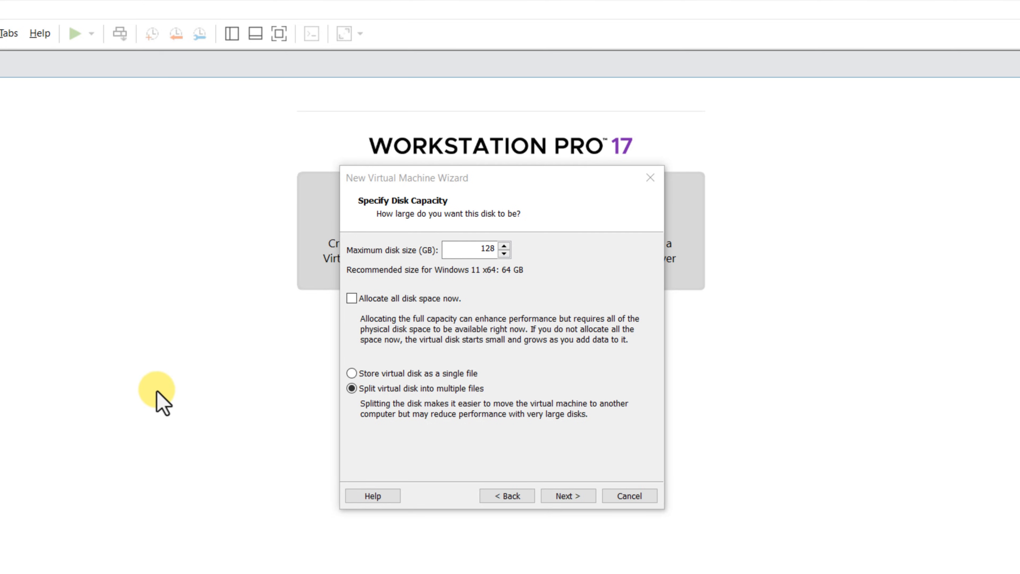
click(351, 373)
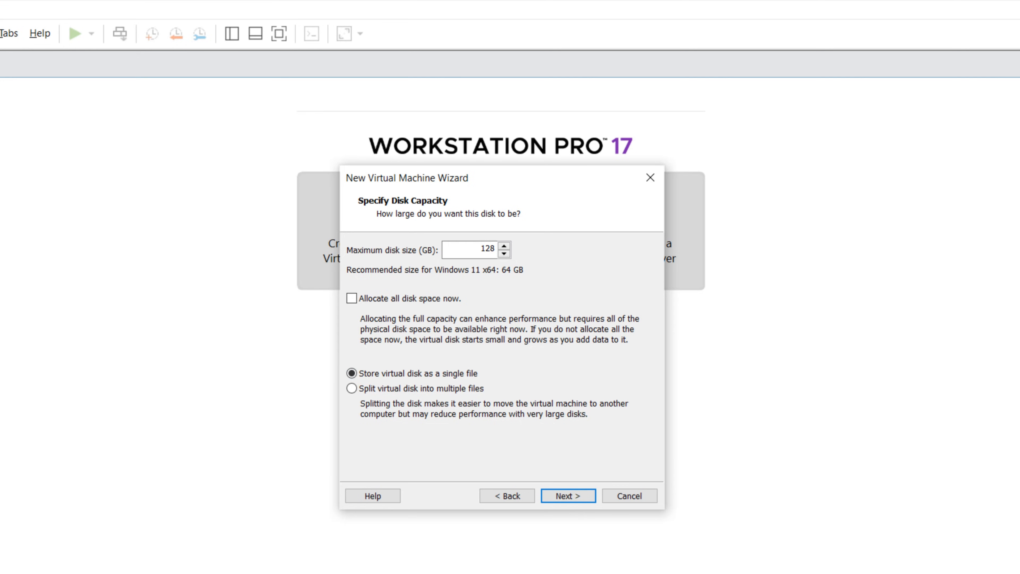
click(572, 499)
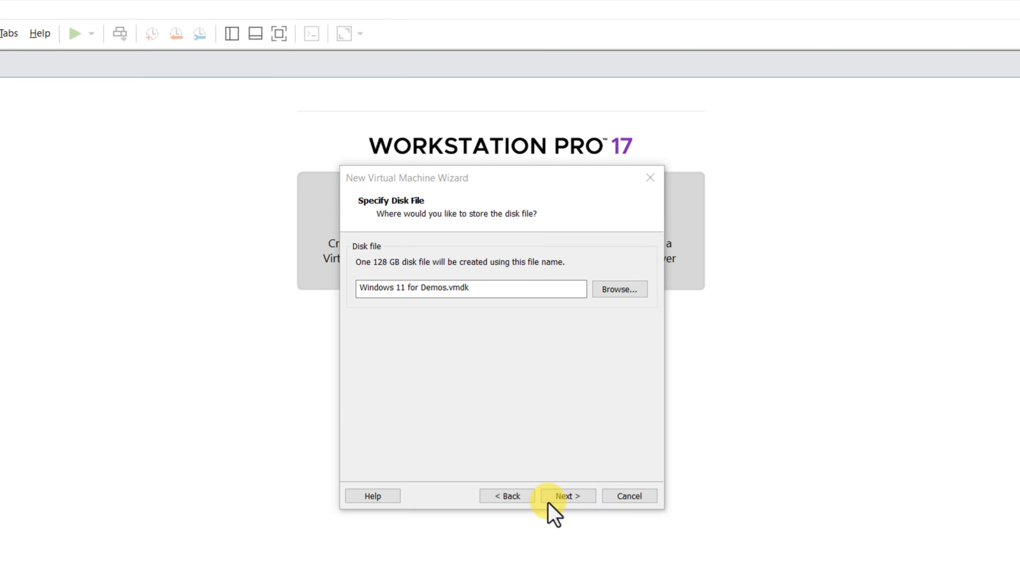
click(564, 499)
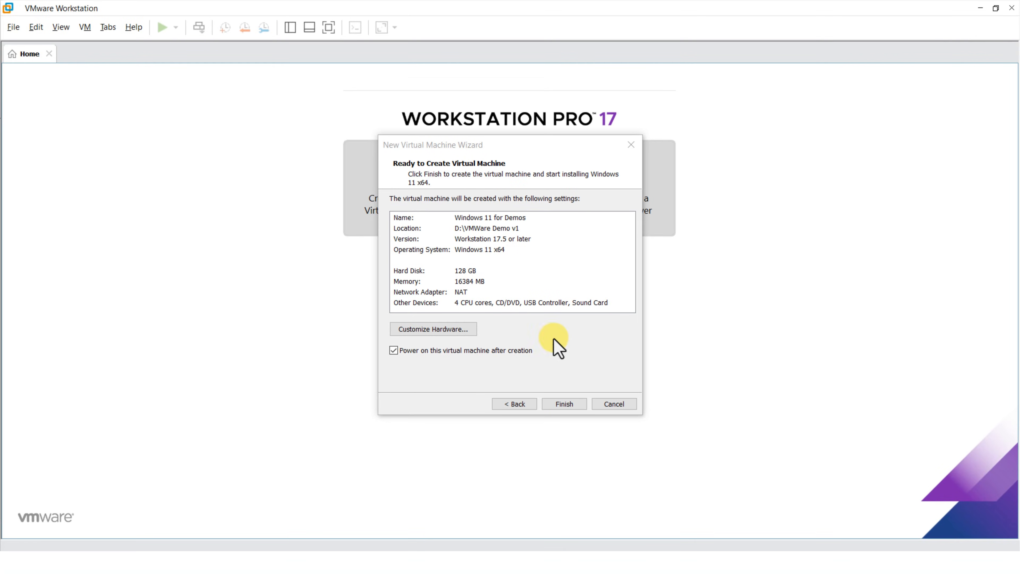
Finish creating the virtual machine and power it on, dismissing the side channel mitigations hint
click(570, 403)
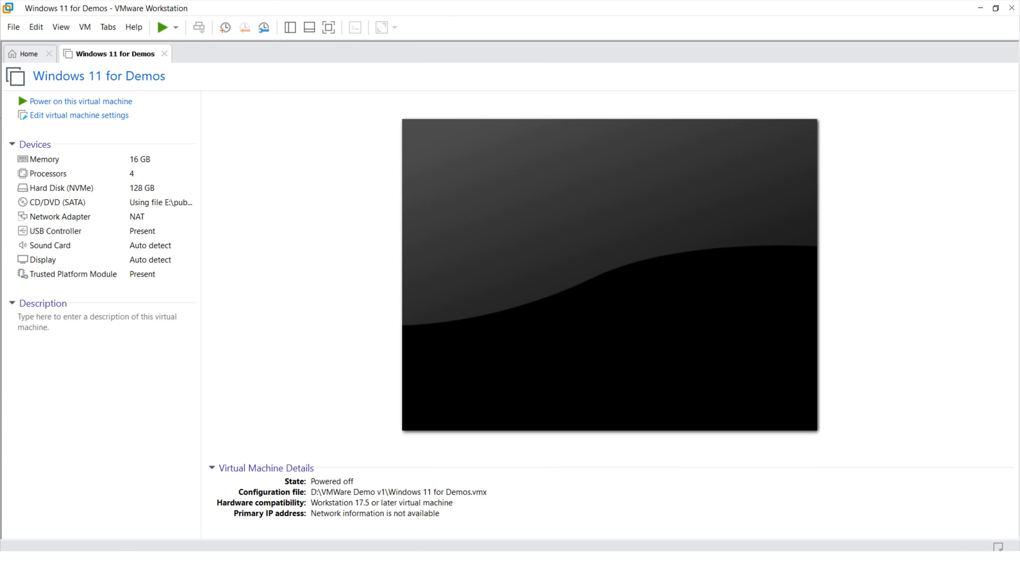
click(116, 102)
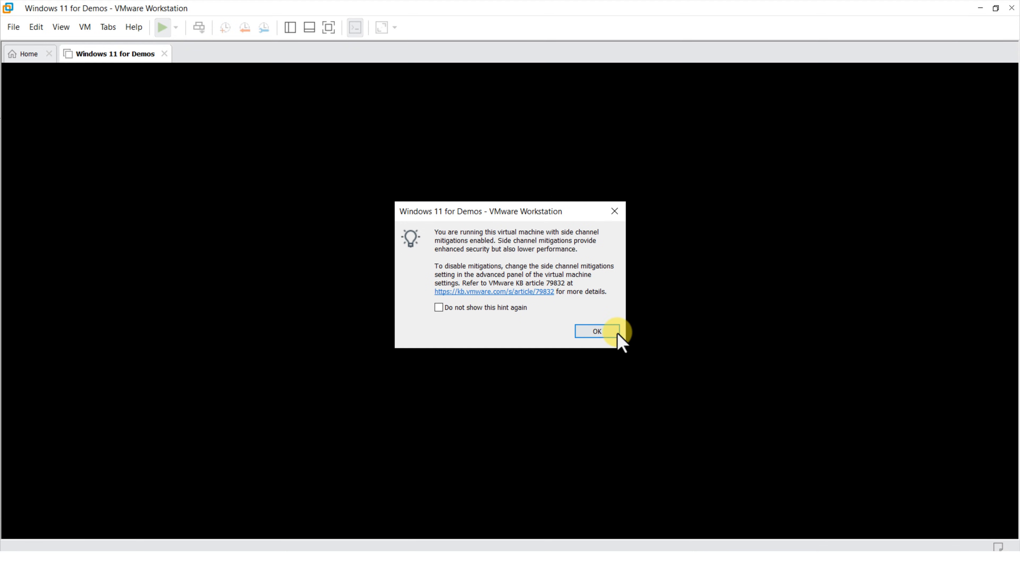
click(598, 332)
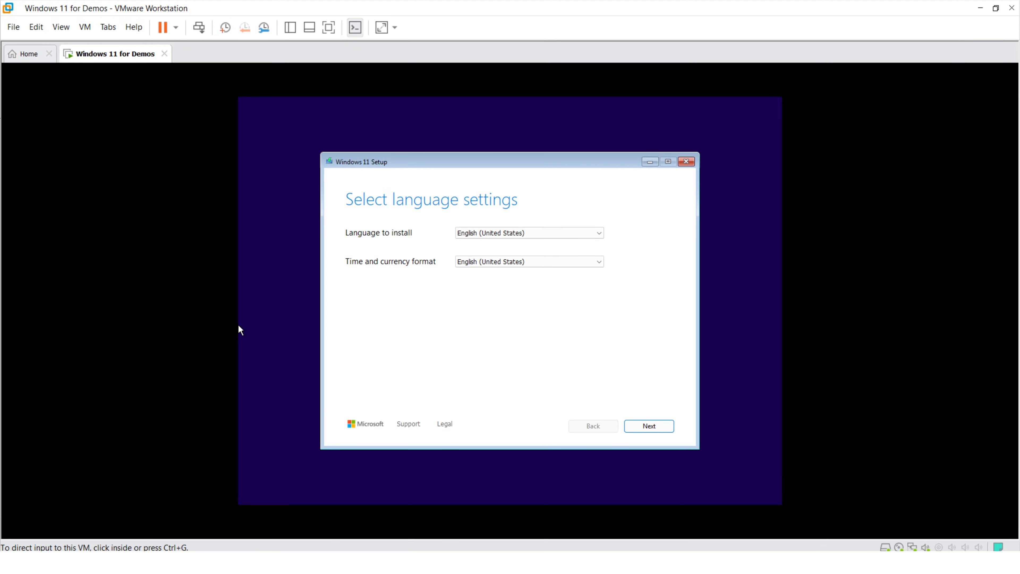
Accept English (United States) for the setup language settings and choose Install Windows 11, agreeing to delete all files, apps, and settings
click(649, 424)
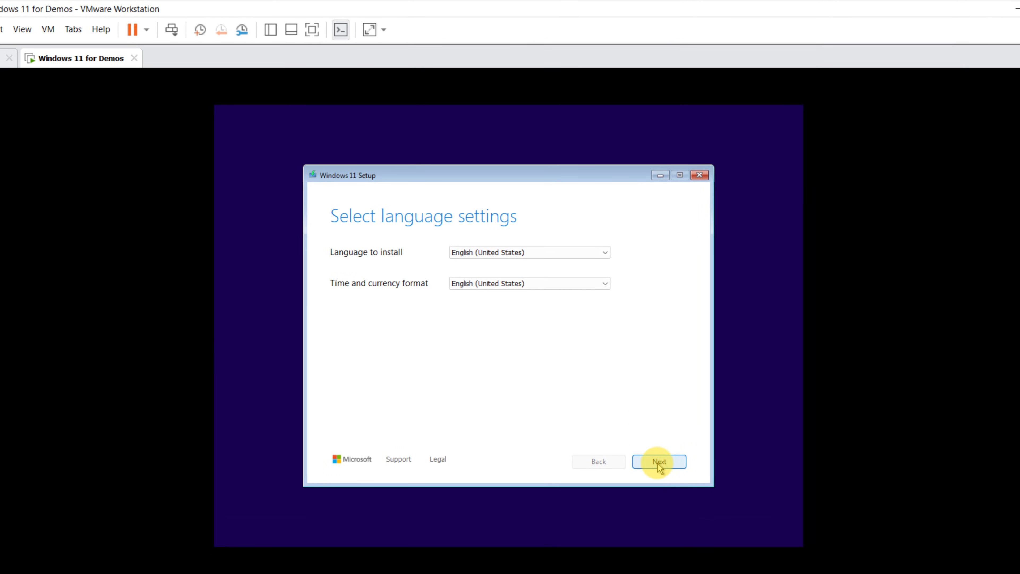
click(663, 462)
click(659, 462)
click(333, 310)
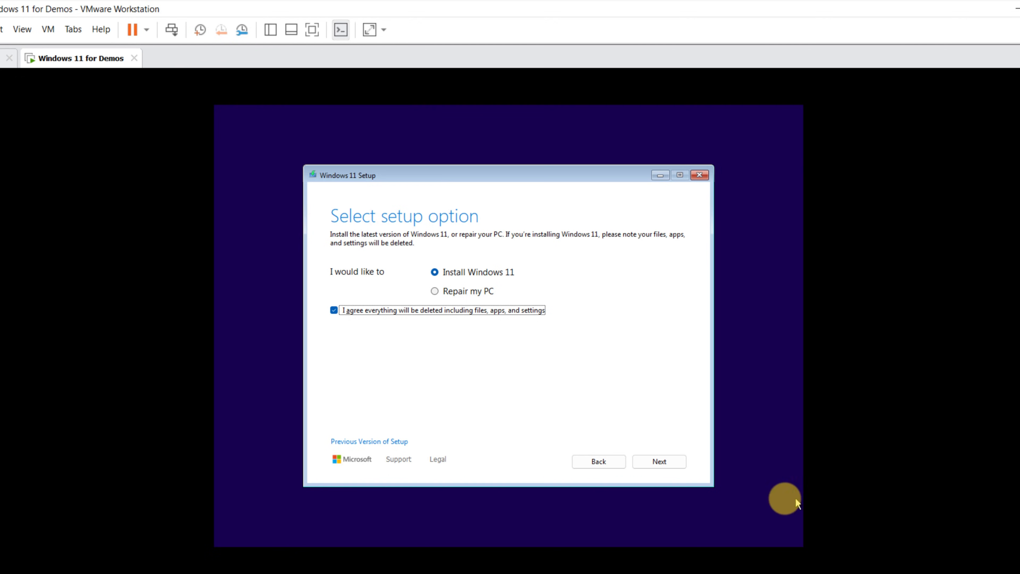
click(662, 462)
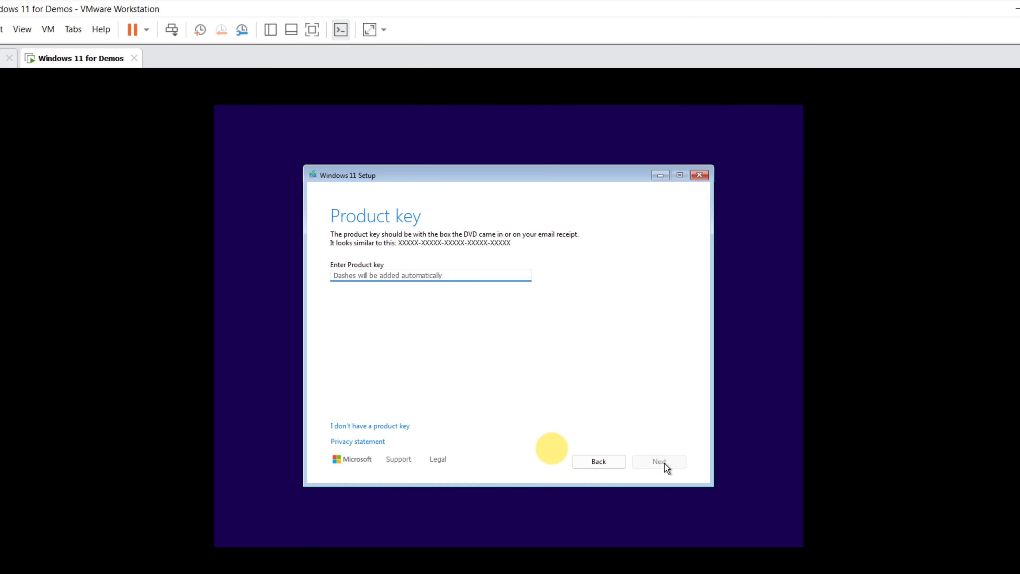
Continue without a product key and select the Windows 11 Pro image for installation
click(391, 426)
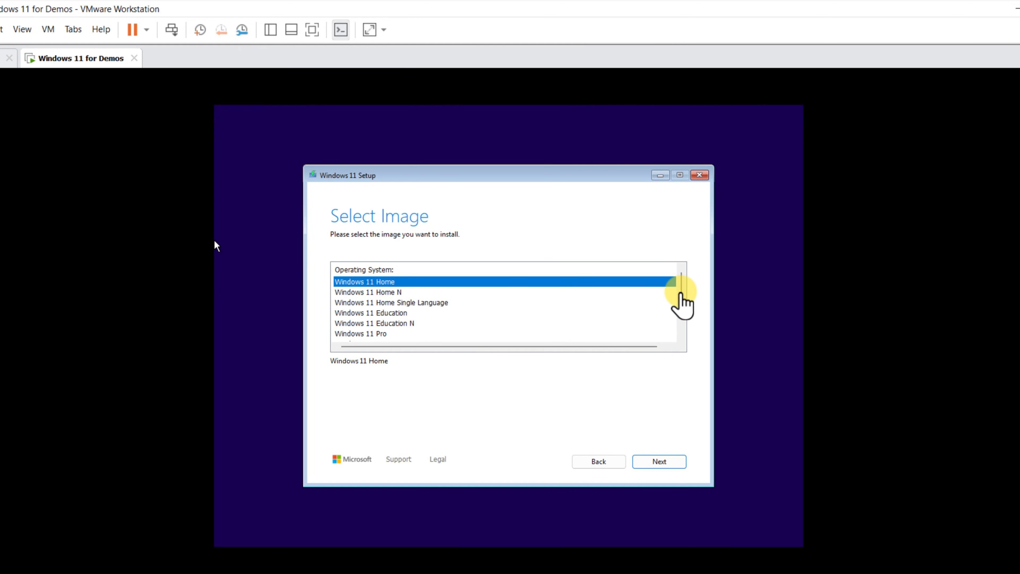
drag(681, 286, 681, 302)
click(364, 305)
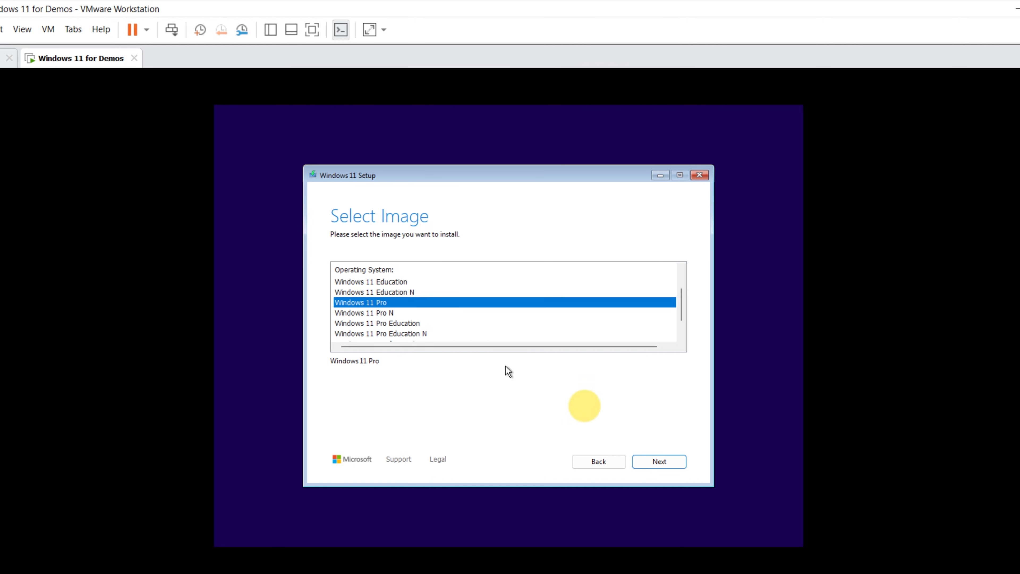
click(663, 462)
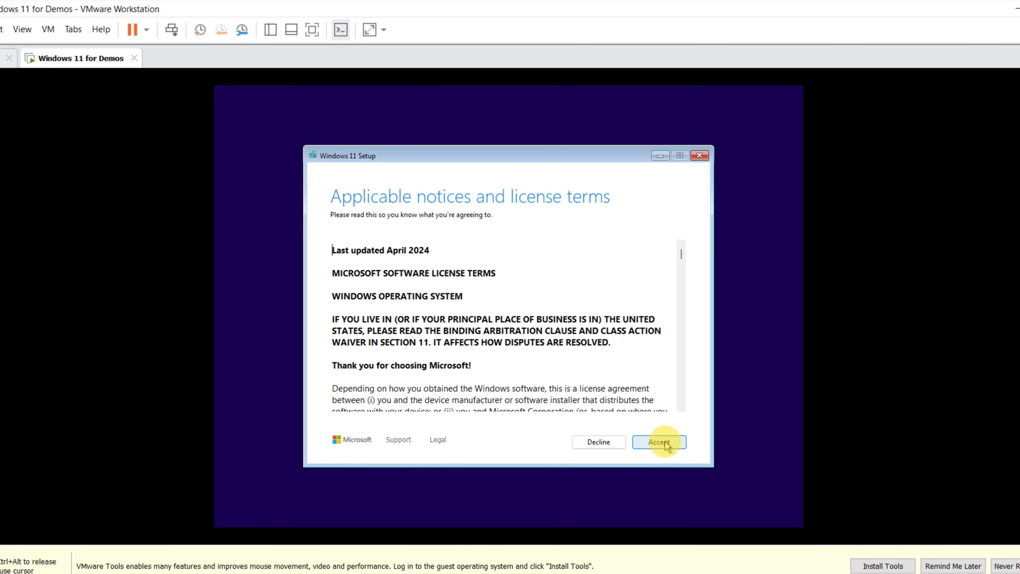
Accept the license terms and start installing Windows 11 Pro on Disk 0 Unallocated Space
click(660, 442)
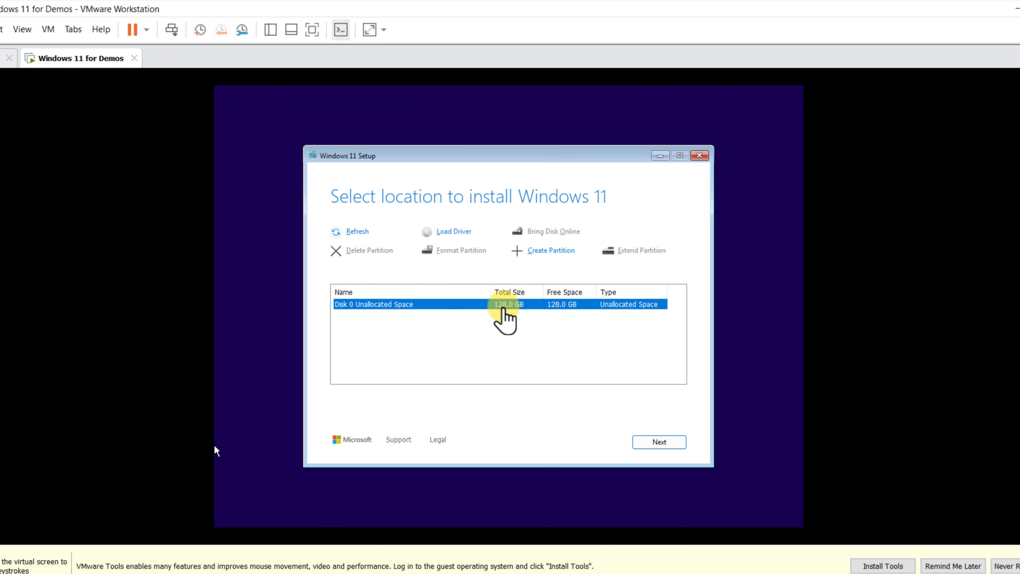
click(503, 306)
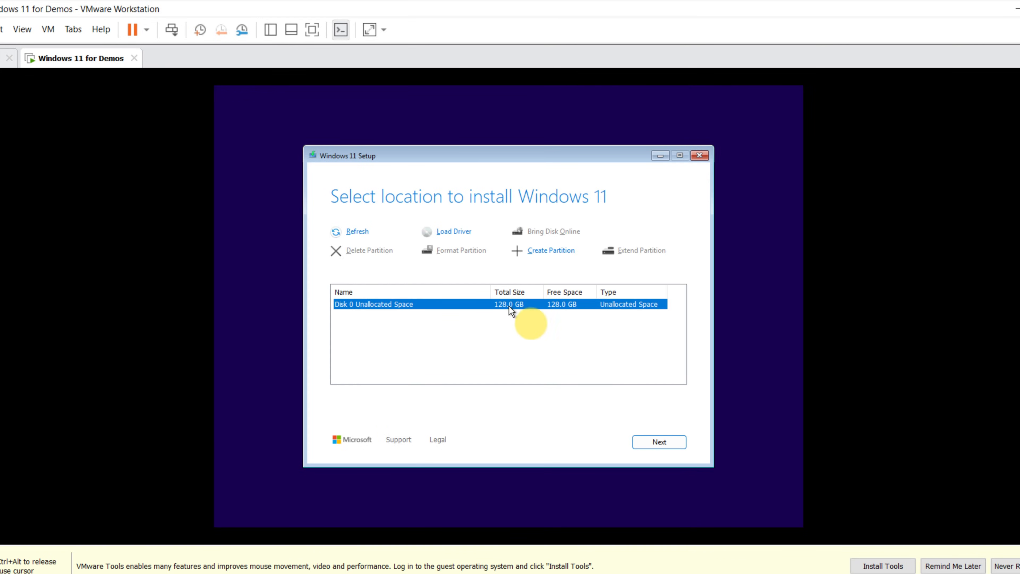
click(662, 442)
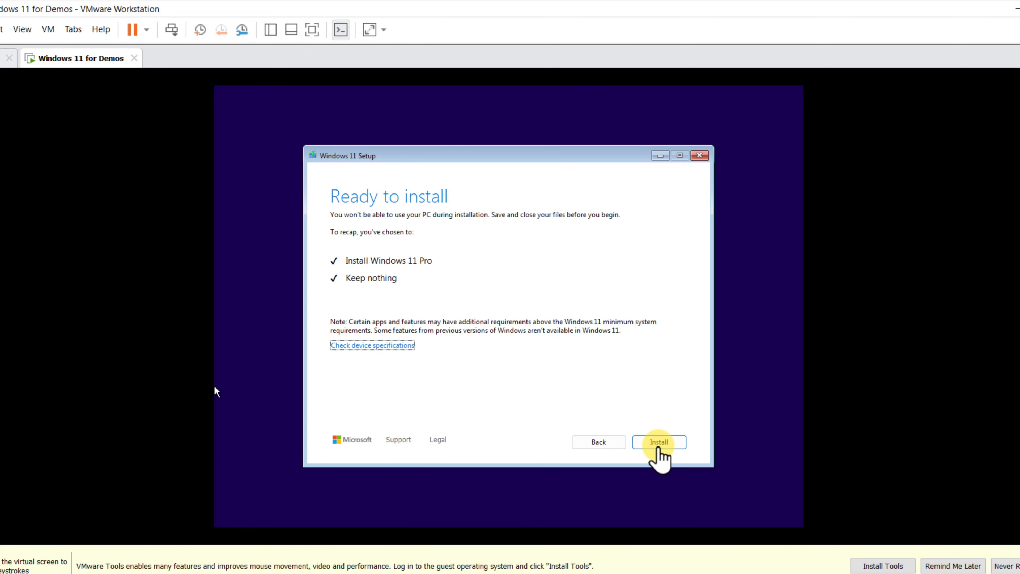
click(663, 445)
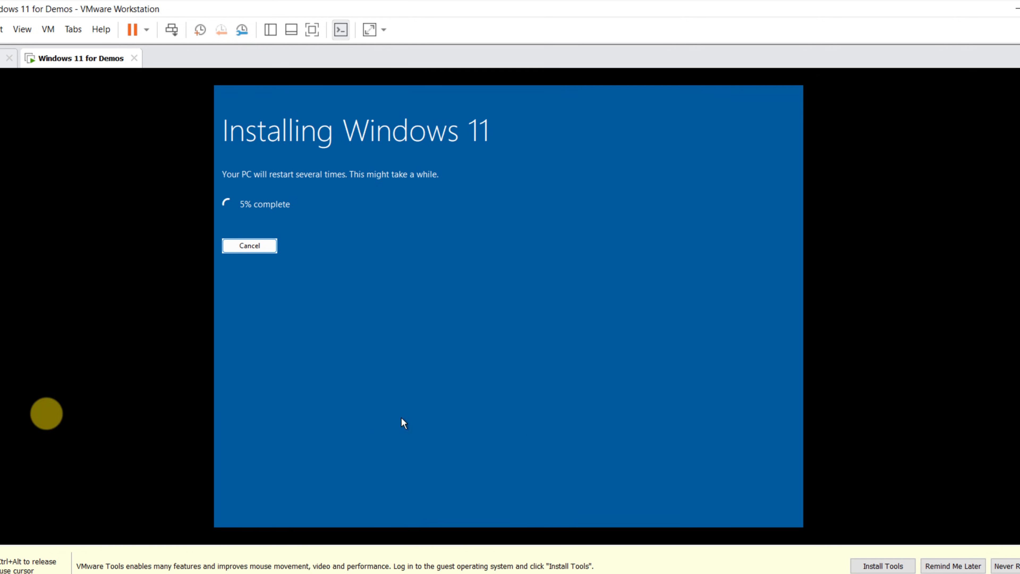
key(ctrl+alt)
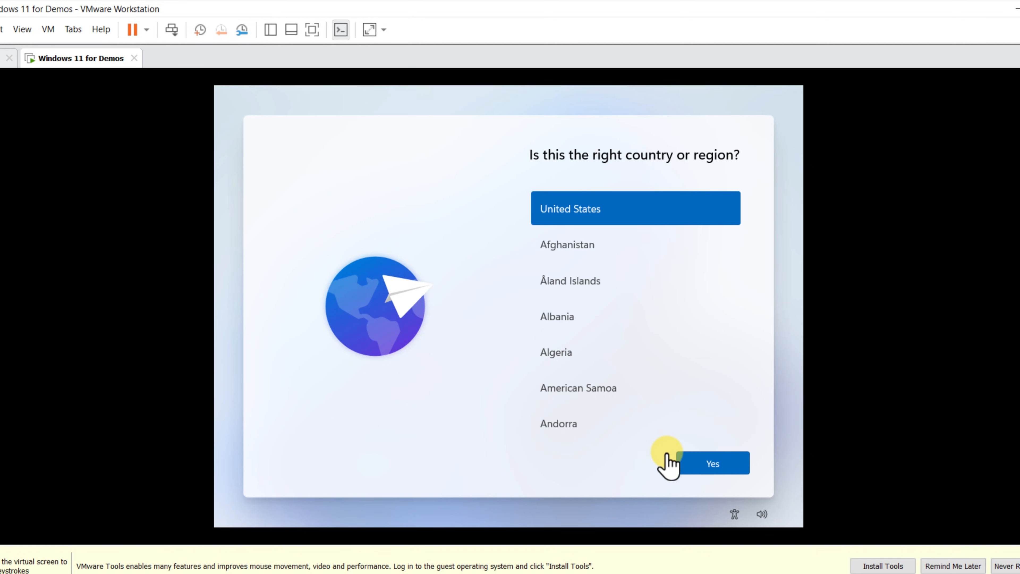
Set the region to United States with the US keyboard layout, skipping a second layout
click(717, 463)
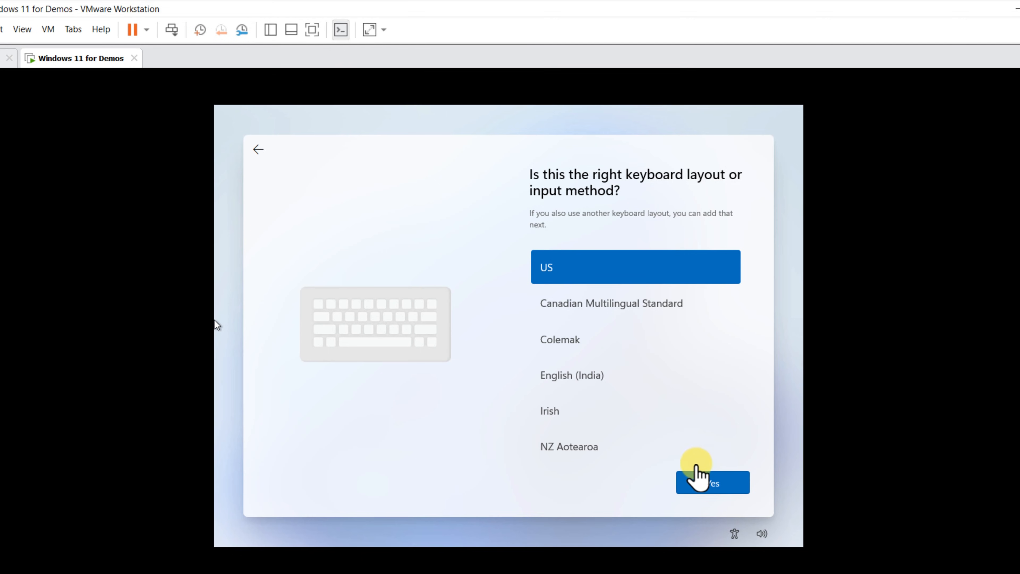
click(717, 482)
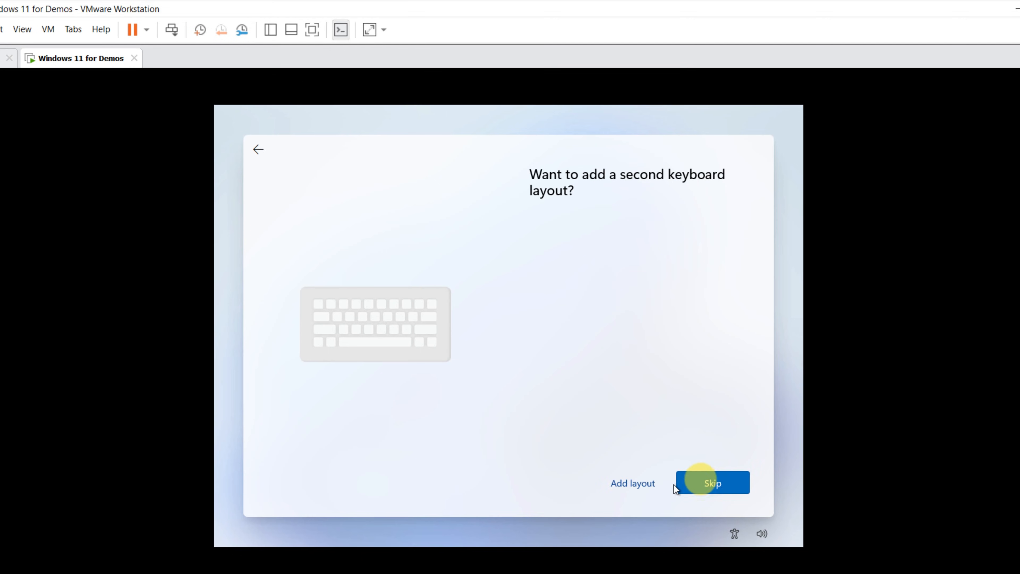
click(716, 485)
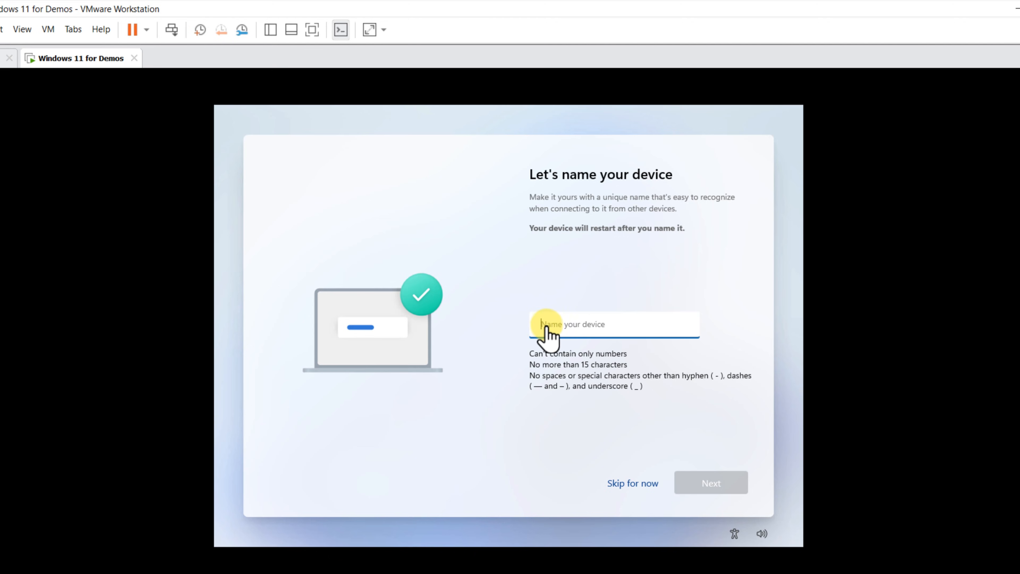
Name the Windows device "VMWare-Demo" and continue the setup
text(VMWare)
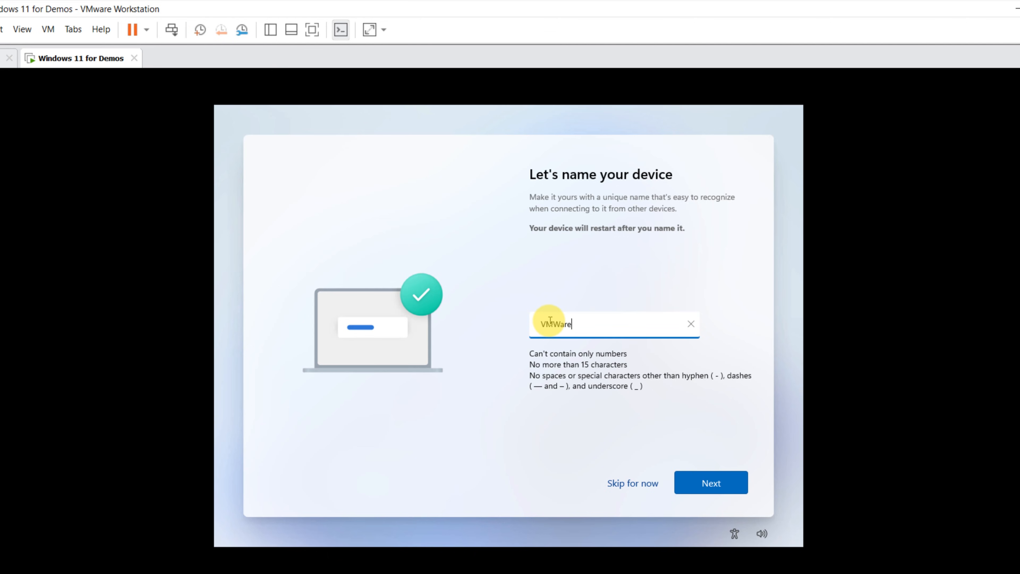
text(-Demo)
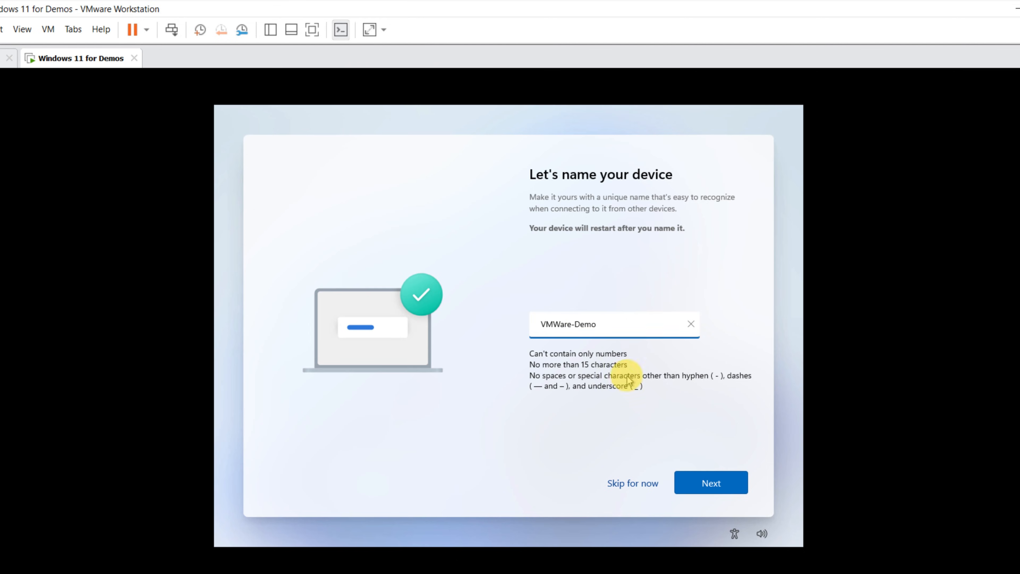
click(719, 482)
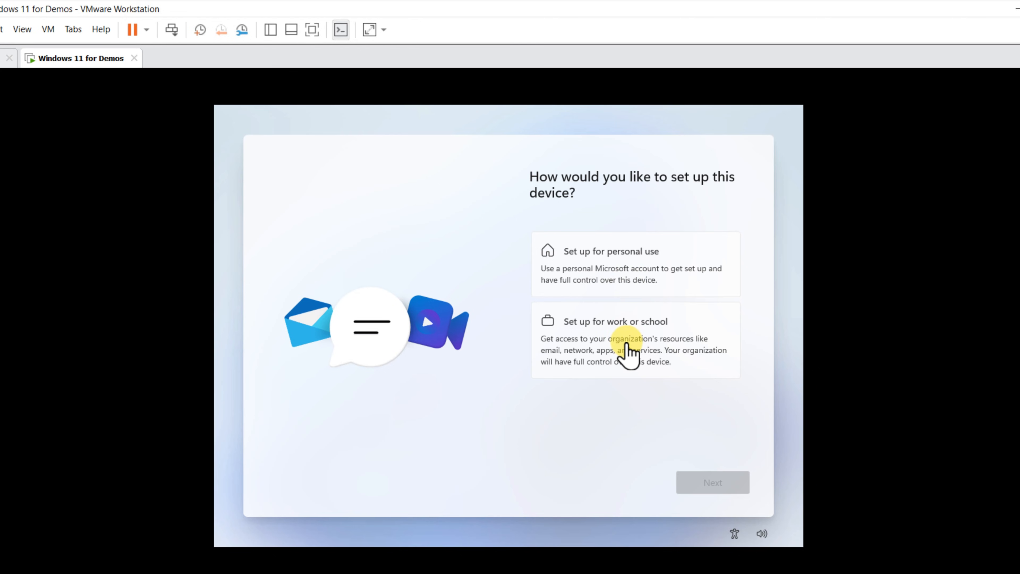
Set up the device for work or school, choosing to domain join instead of signing in with a Microsoft account
click(562, 326)
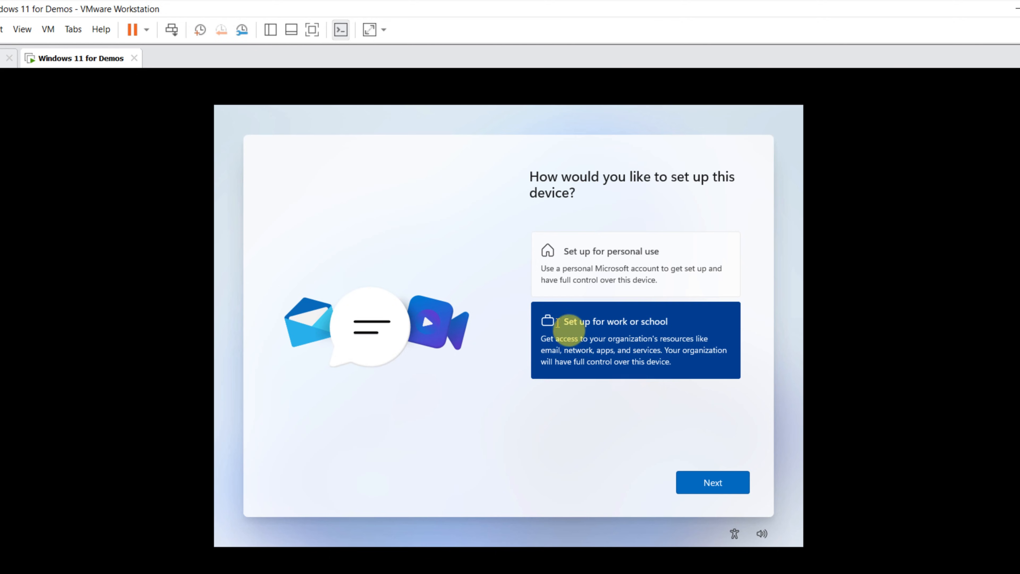
click(713, 483)
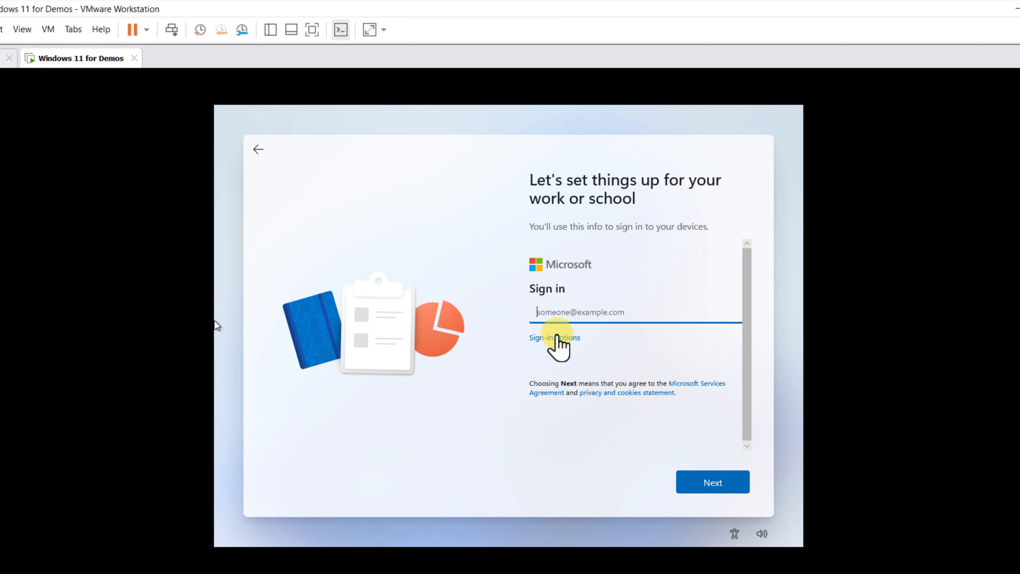
click(566, 339)
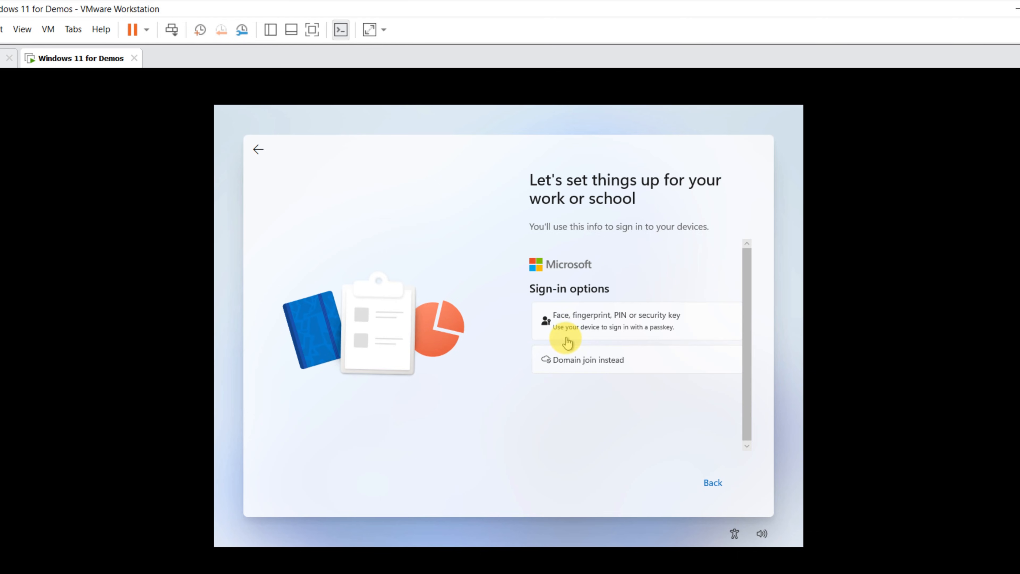
click(587, 360)
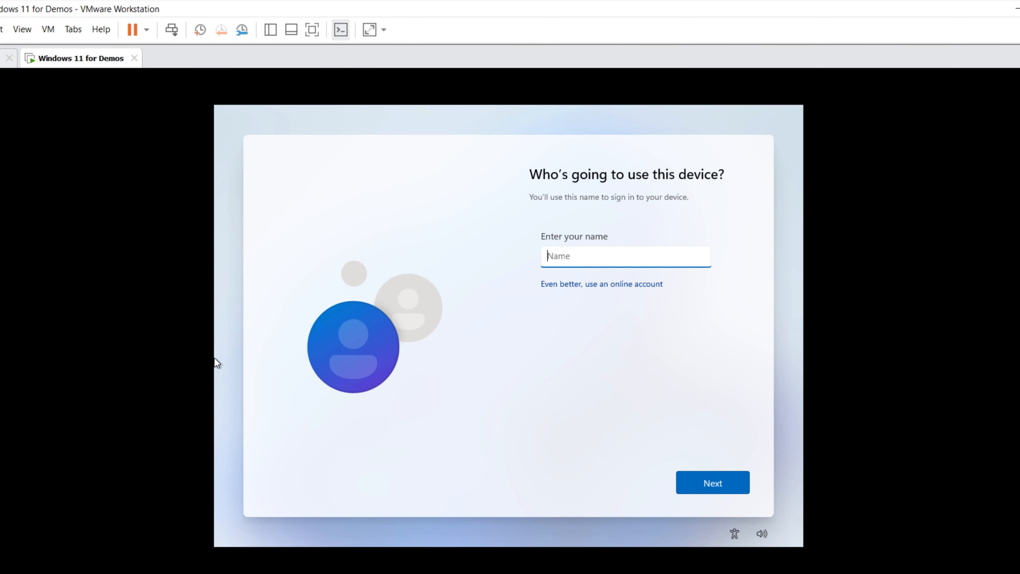
Enter the local account's user name for signing in to the device
click(557, 255)
text(v)
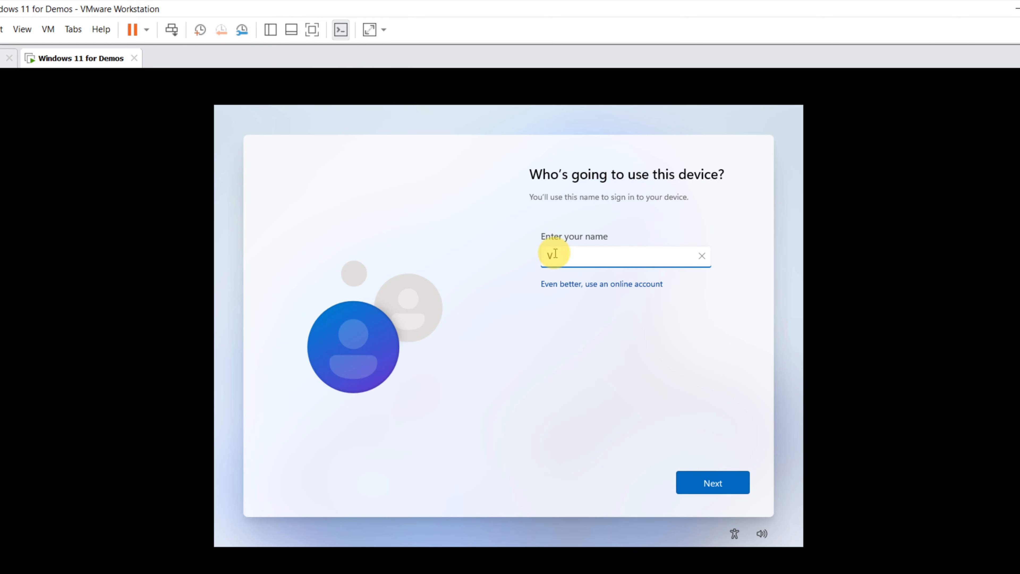
text(Mware Da)
key(Return)
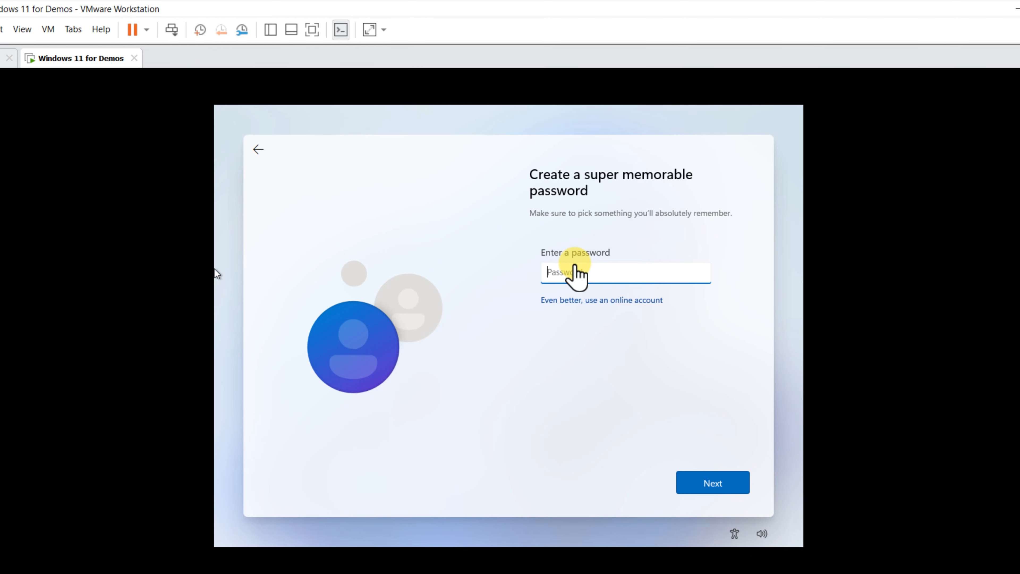
Create the local account's password and confirm it
click(554, 272)
text(•••••••••••••)
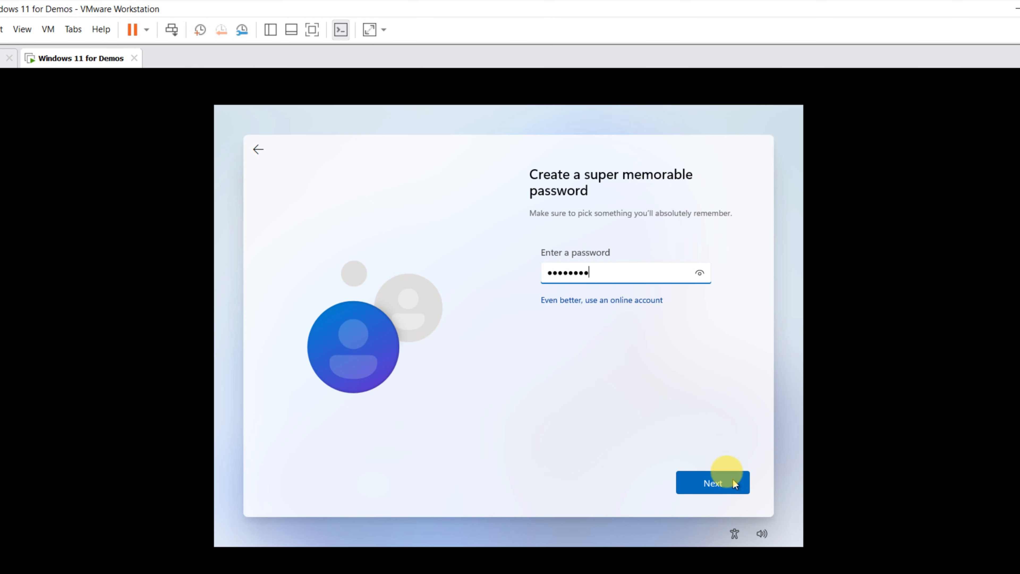
text(•••)
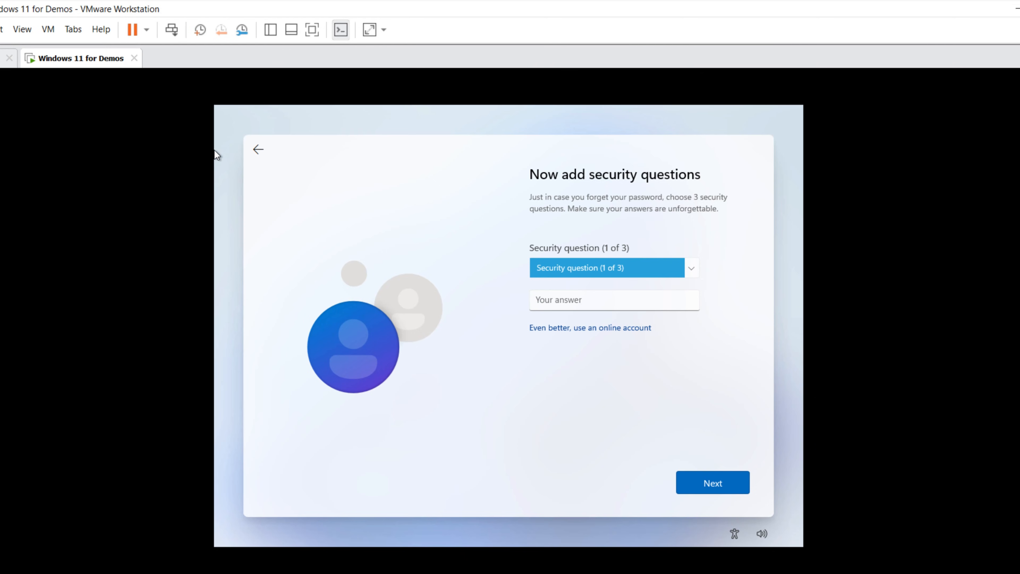
Choose the question about the name of the city of birth as the first security question
click(694, 269)
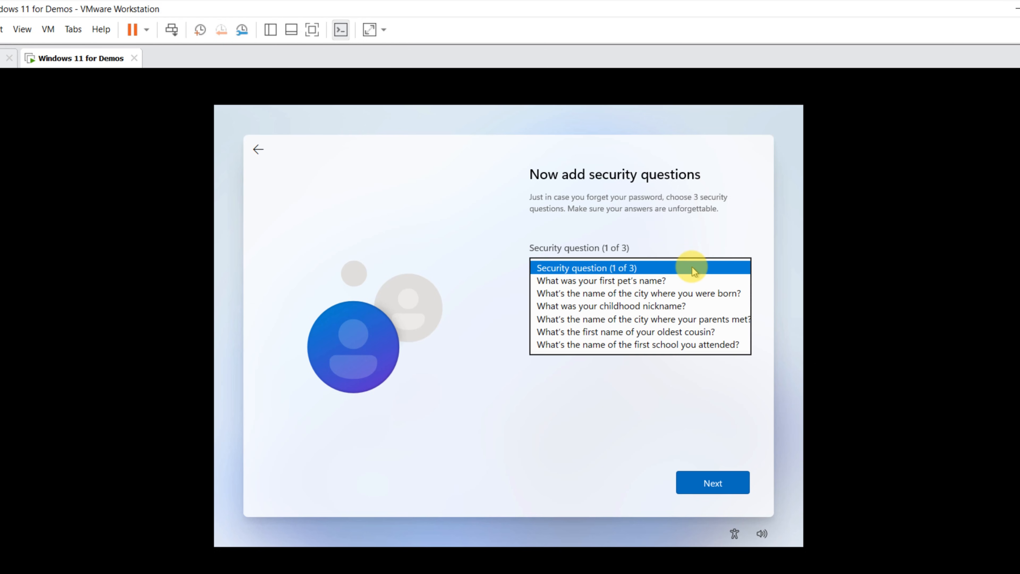
click(679, 293)
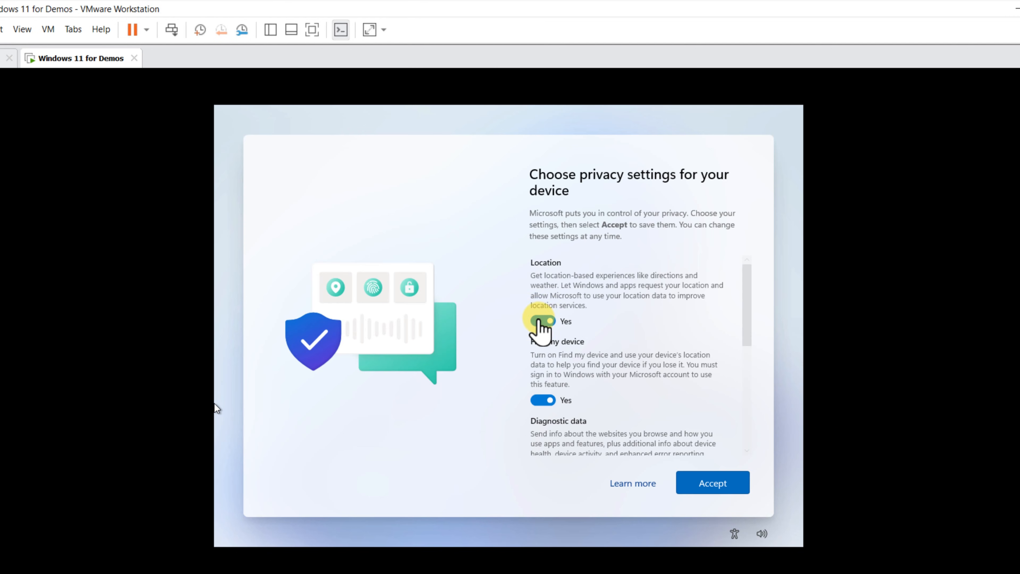
Turn off Location, Find my device, Inking & typing and Tailored experiences, limit diagnostic data to Required only, and accept the privacy settings
click(542, 321)
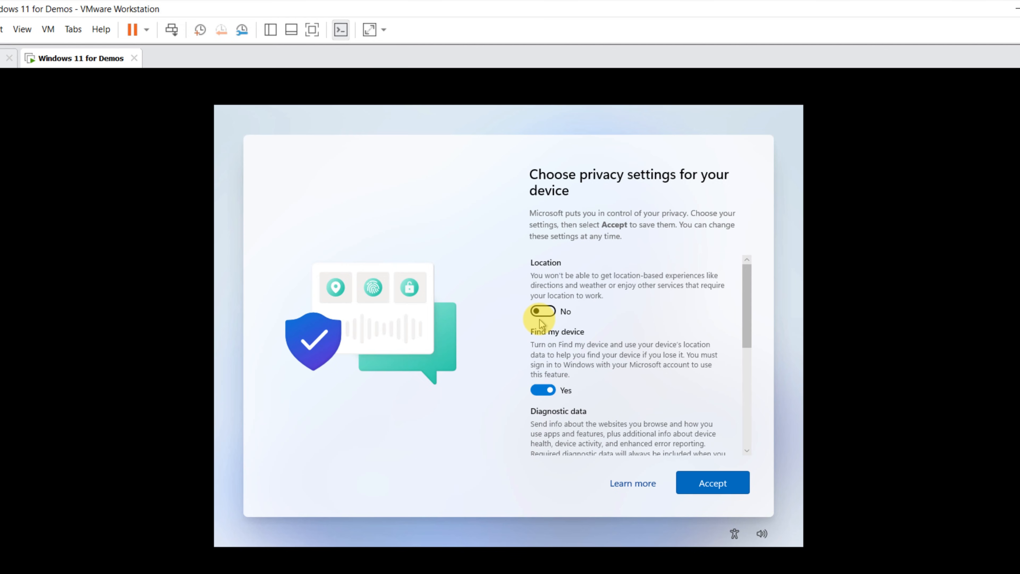
click(545, 390)
scroll(547, 391, down, 3)
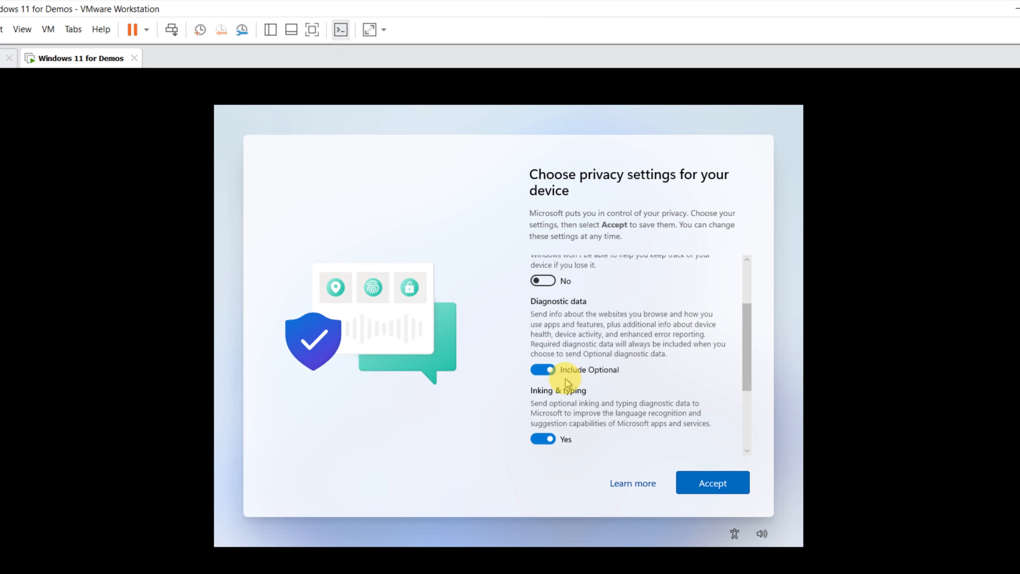
click(545, 376)
scroll(546, 380, down, 2)
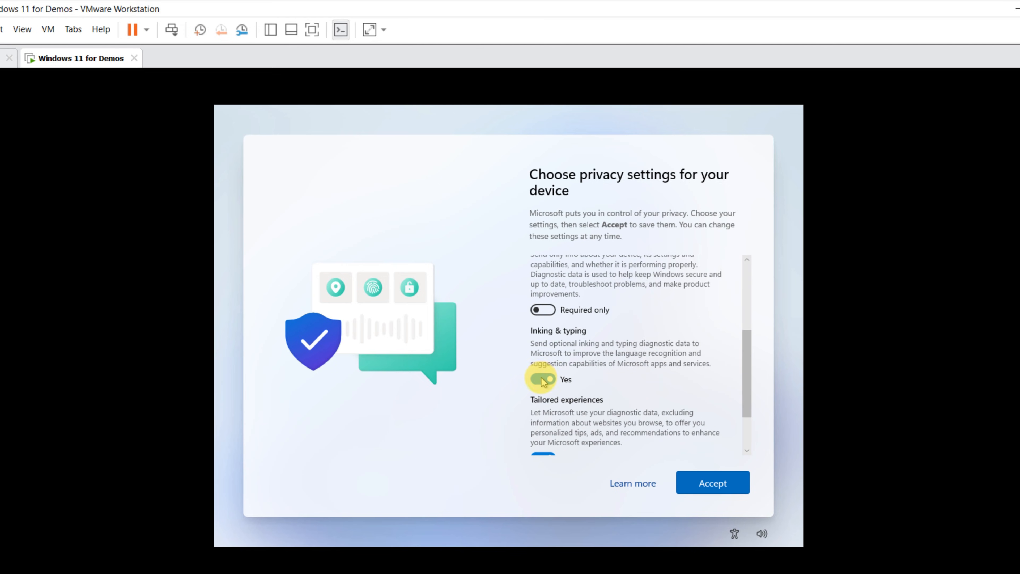
click(545, 379)
scroll(545, 384, down, 2)
click(542, 398)
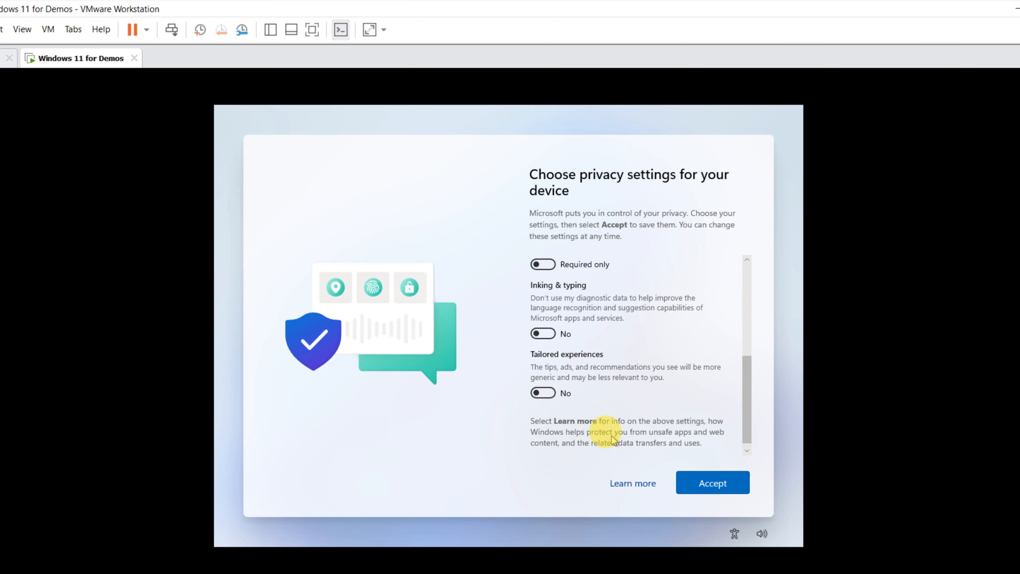
click(714, 483)
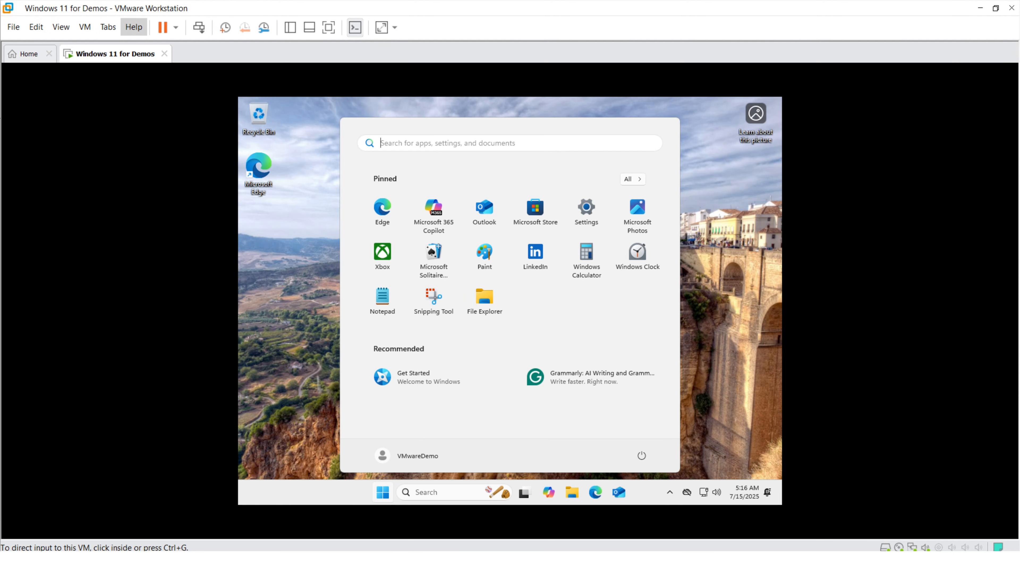
Start the VMware Tools installation for the virtual machine and open the VMware Tools DVD drive (D:) in the guest's File Explorer
click(85, 26)
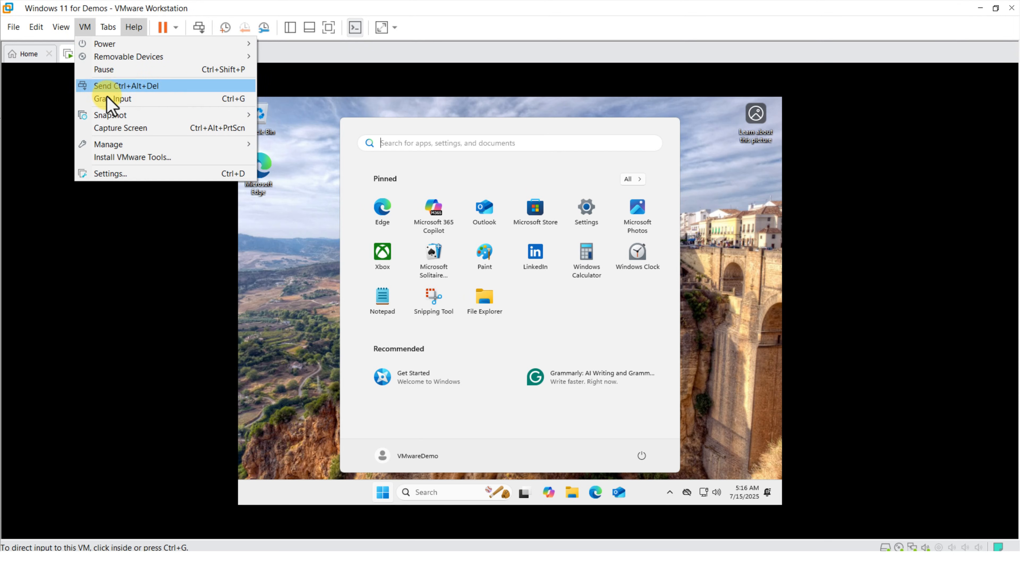
click(133, 158)
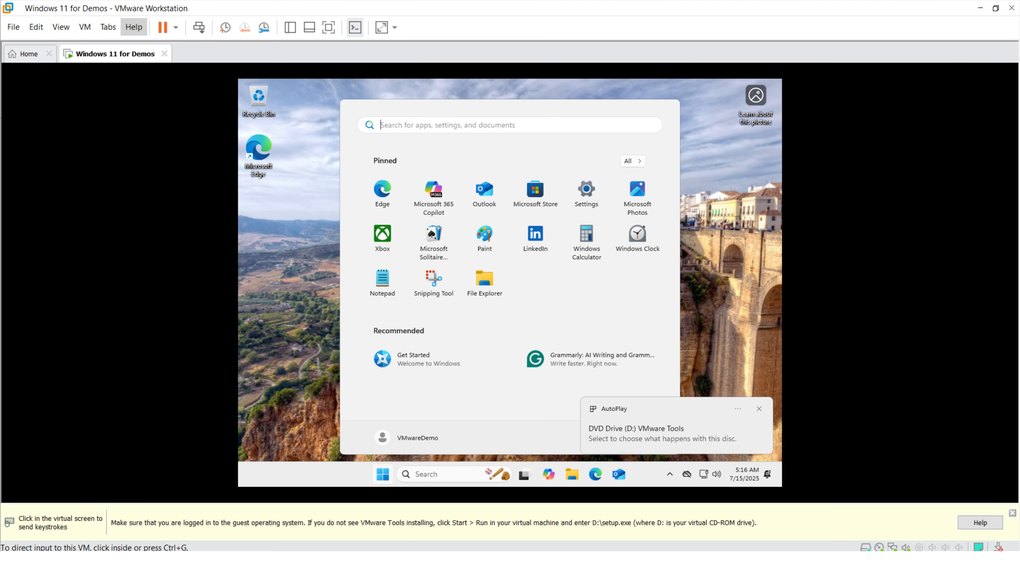
click(573, 482)
click(573, 479)
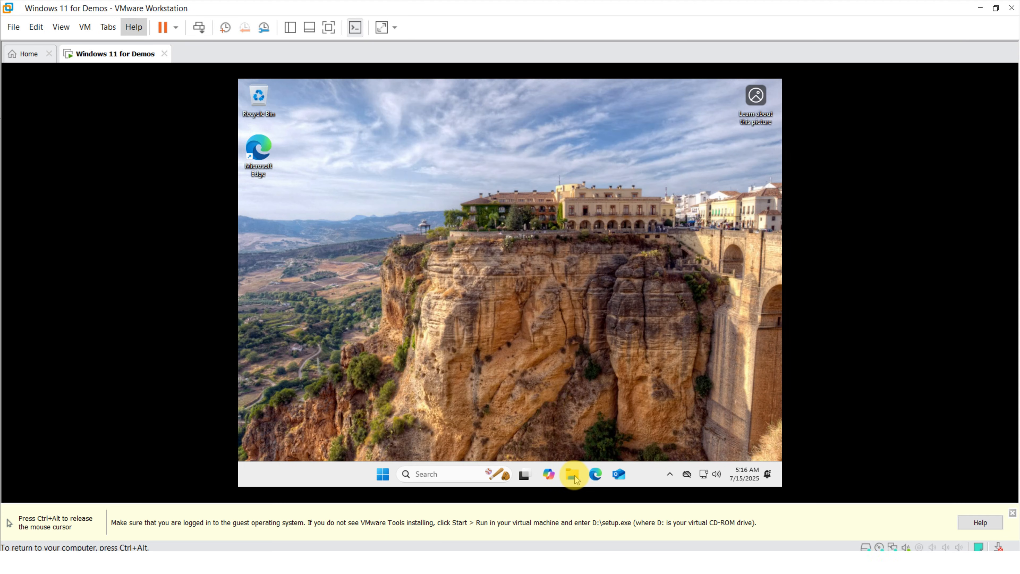
click(573, 476)
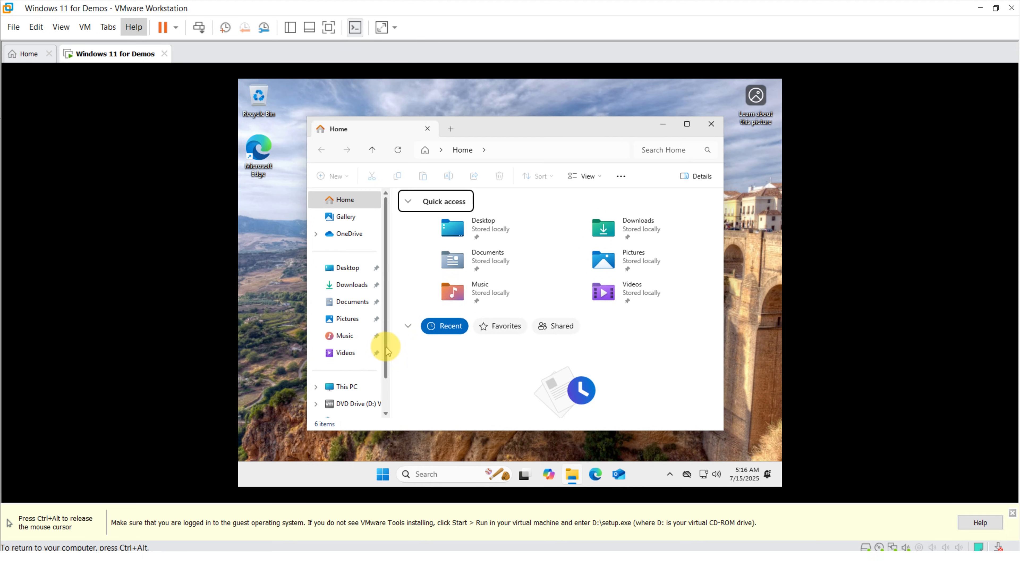
scroll(381, 353, down, 2)
click(348, 349)
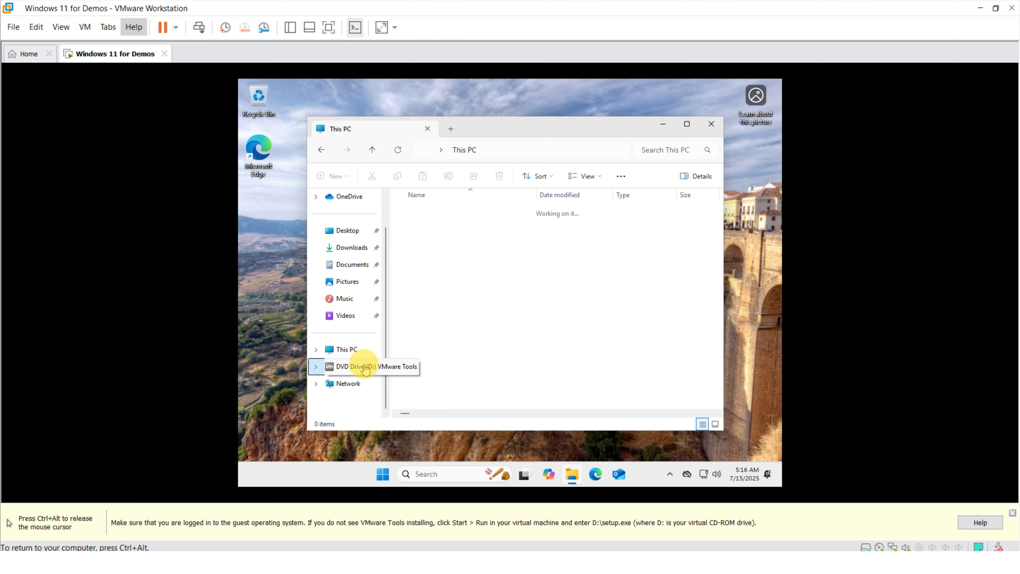
click(365, 367)
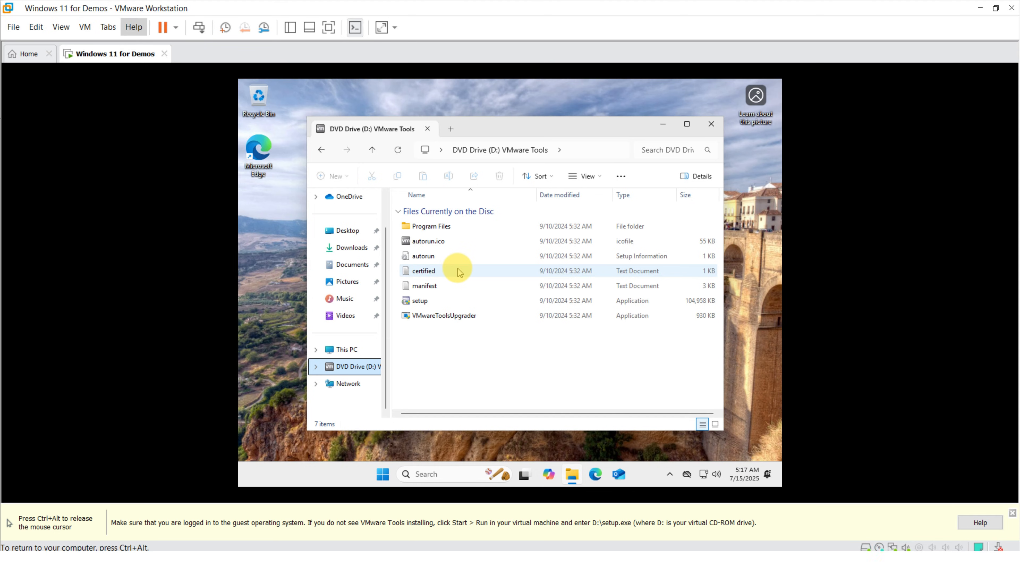
Run setup from the VMware Tools disc and allow the installation launcher to make changes to the device
click(422, 301)
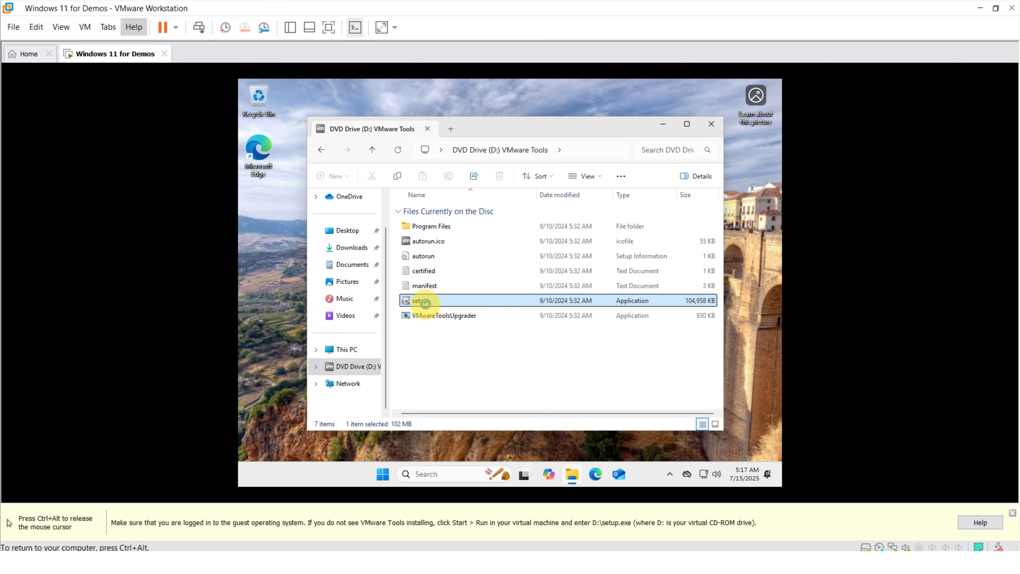
key(ctrl+alt)
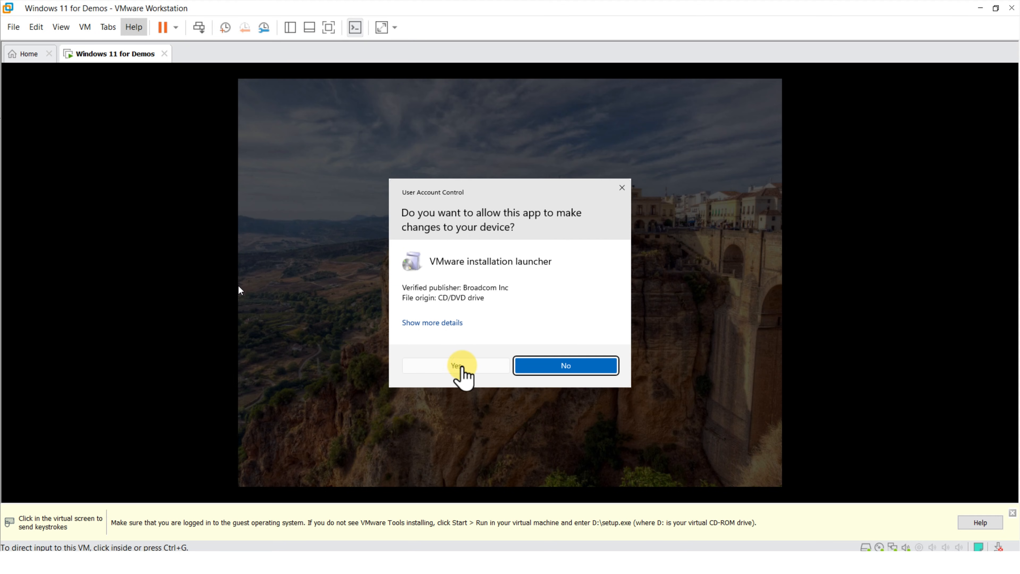
click(466, 368)
key(super)
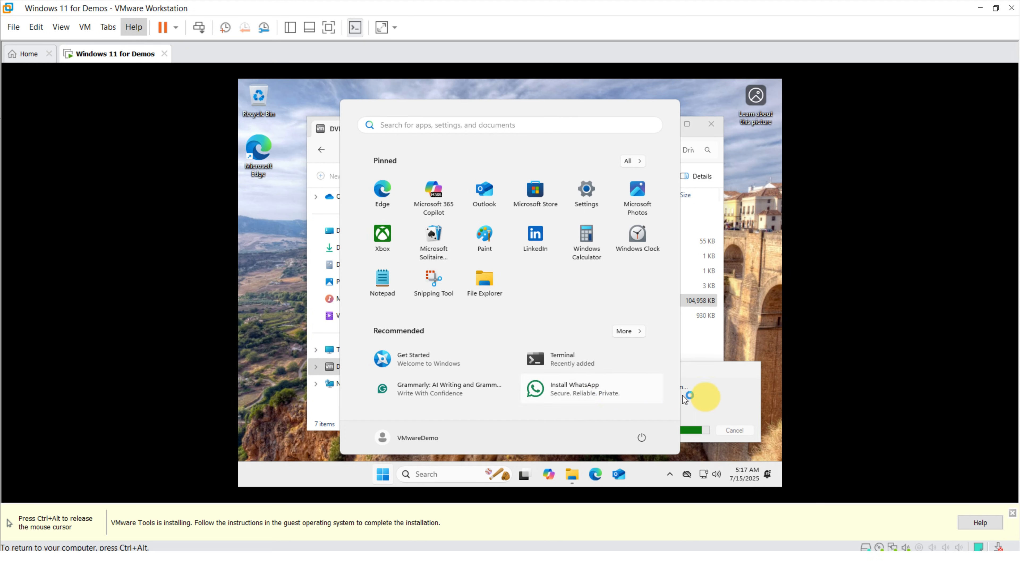
key(super)
key(ctrl+alt)
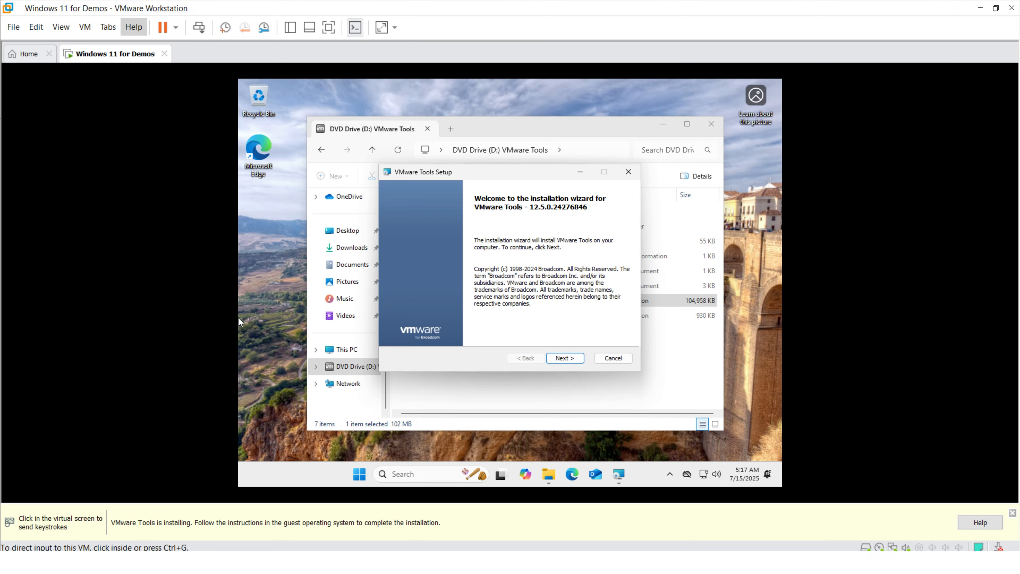
Install VMware Tools with the Typical setup type and restart the guest system to finish
click(568, 359)
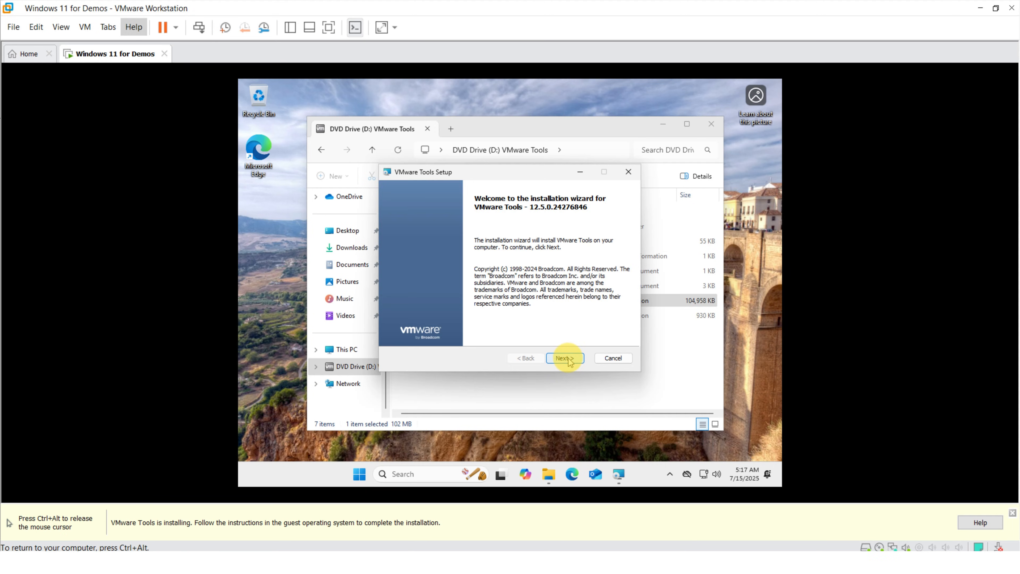
click(569, 359)
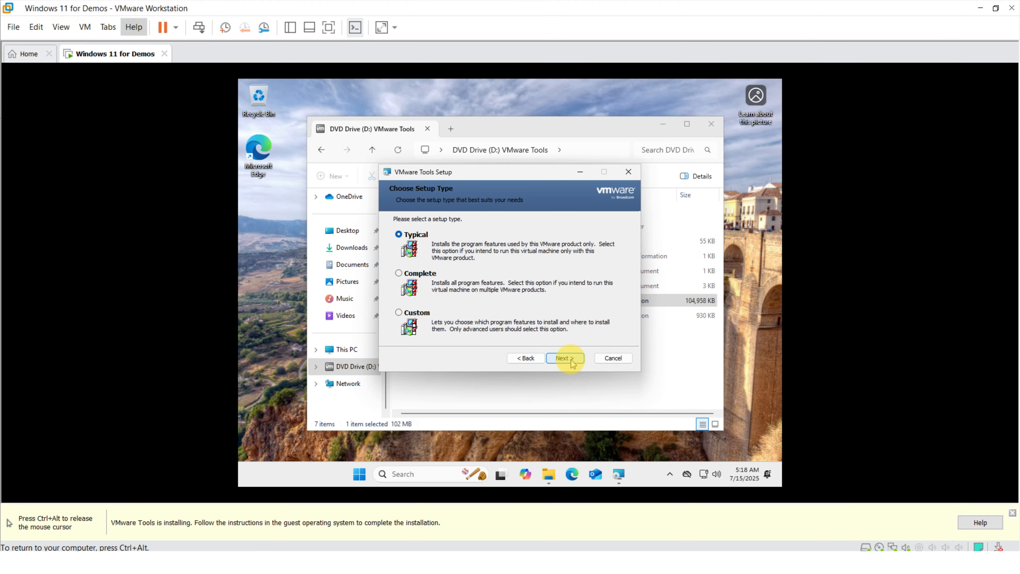
click(570, 358)
click(565, 358)
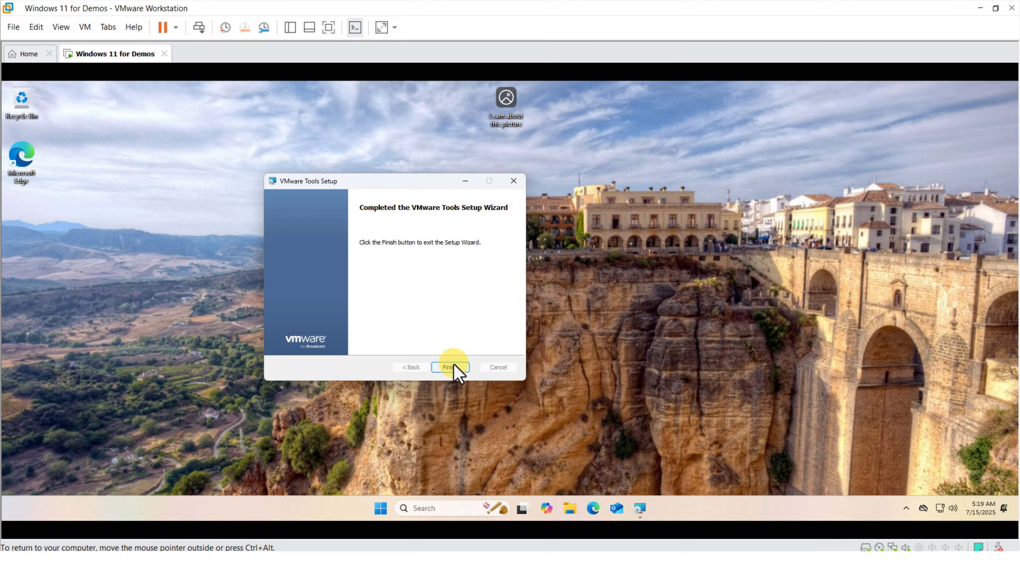
click(451, 366)
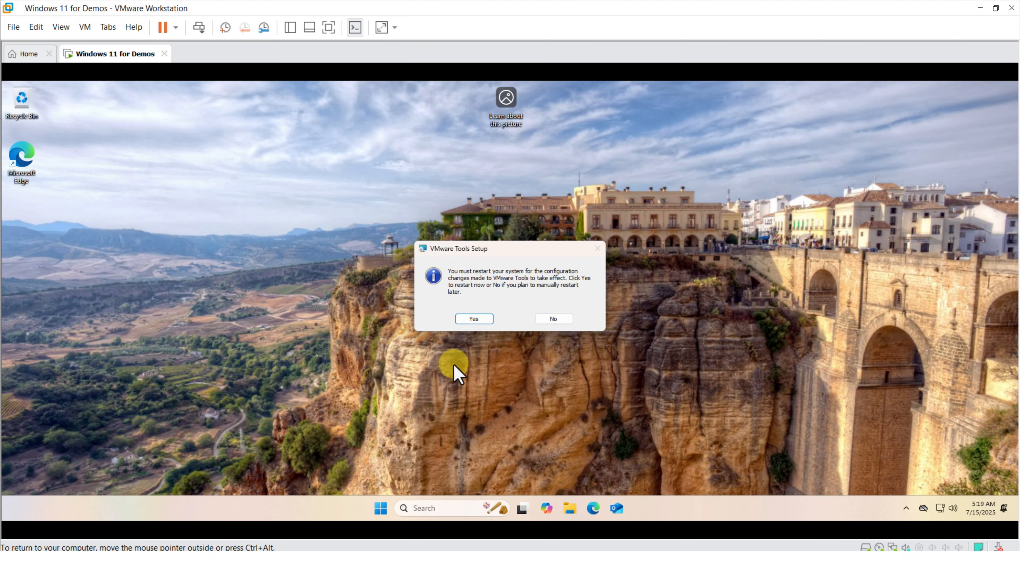
click(473, 318)
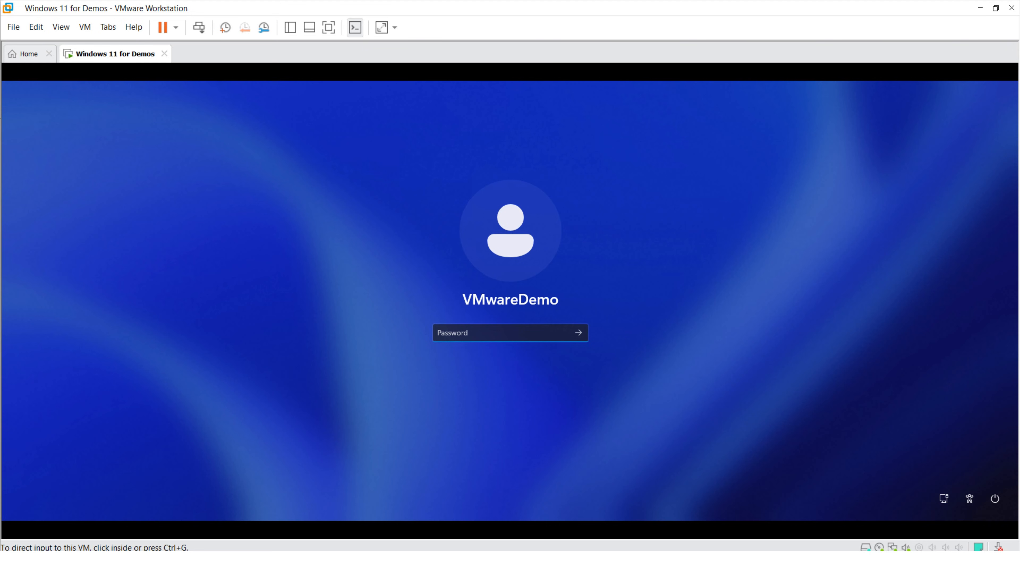
Sign in to the guest Windows with the local account's password
click(460, 331)
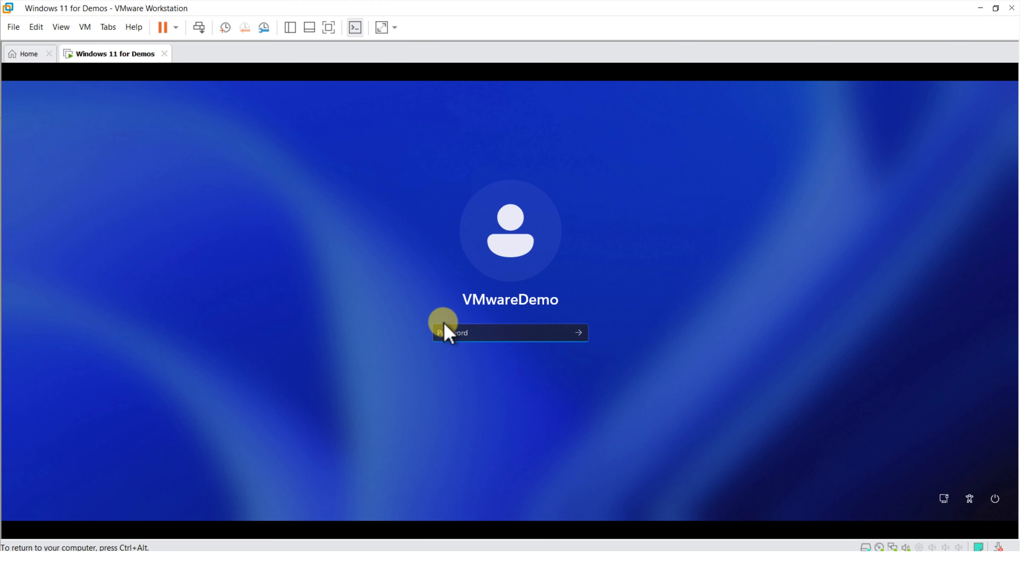
text(••••••••)
key(Return)
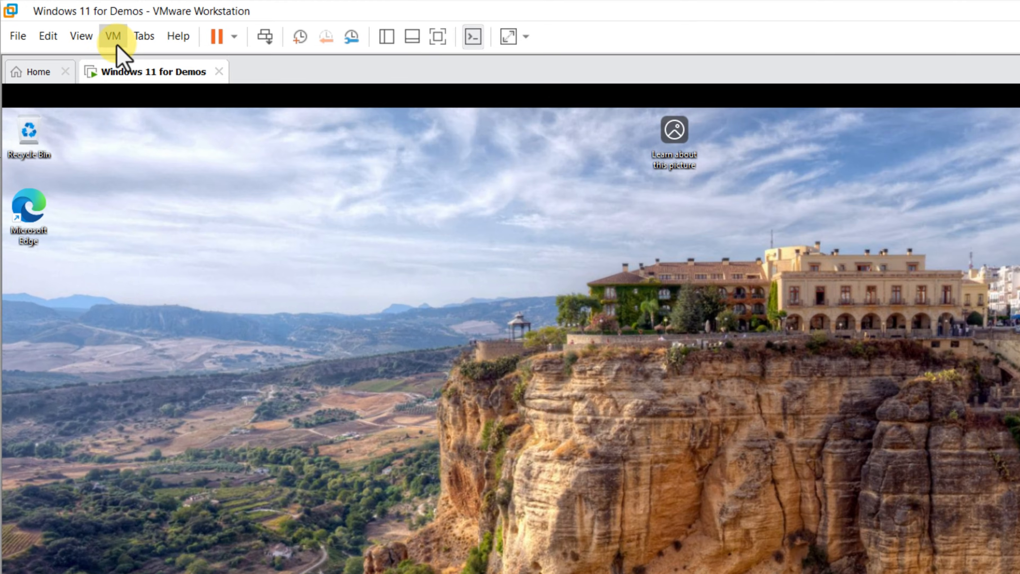
Take a snapshot of the virtual machine named "Snapshot Name"
click(84, 27)
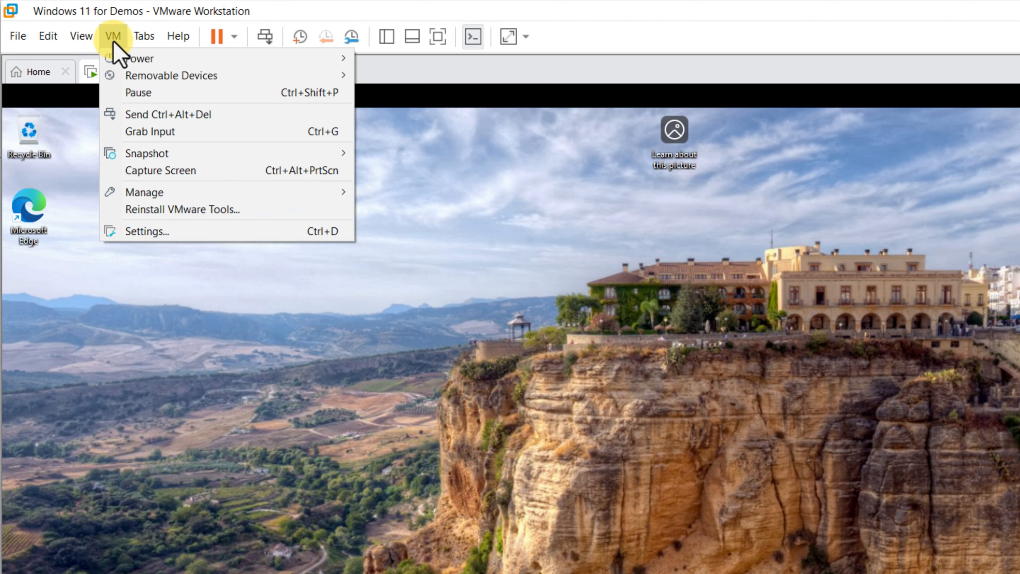
click(168, 153)
click(434, 154)
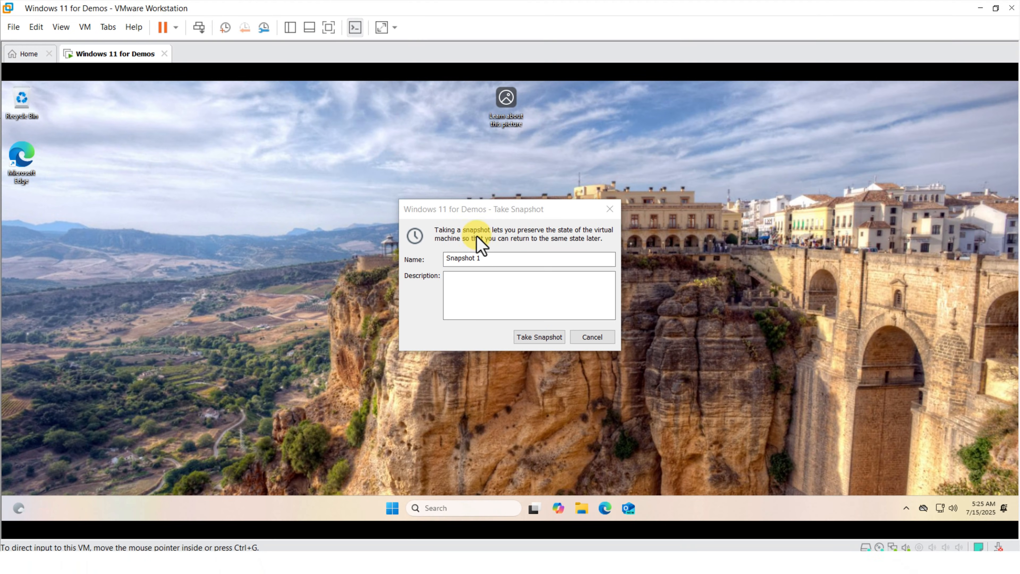
drag(481, 254, 413, 267)
key(BackSpace)
text(Snapshot Name)
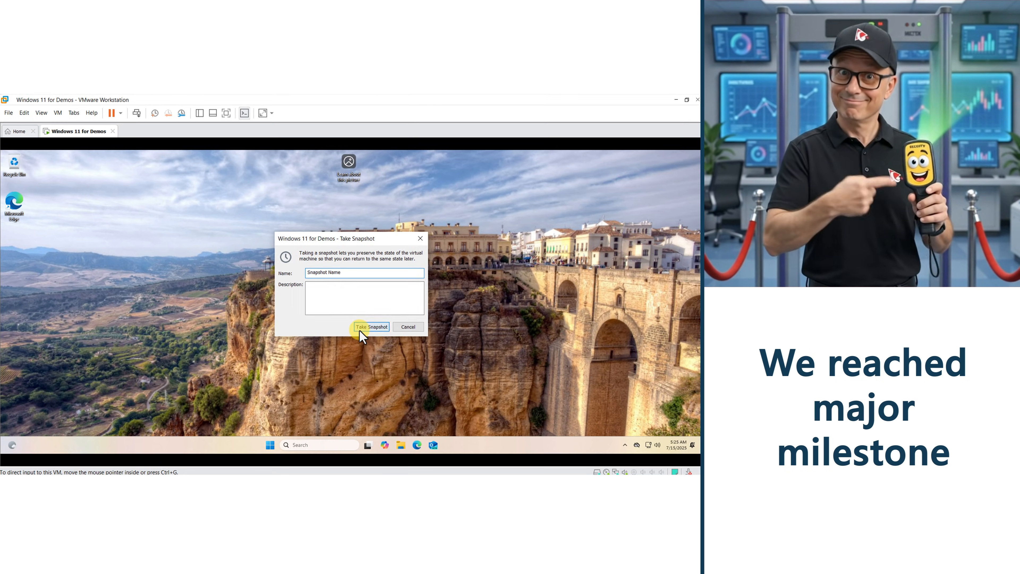
click(377, 327)
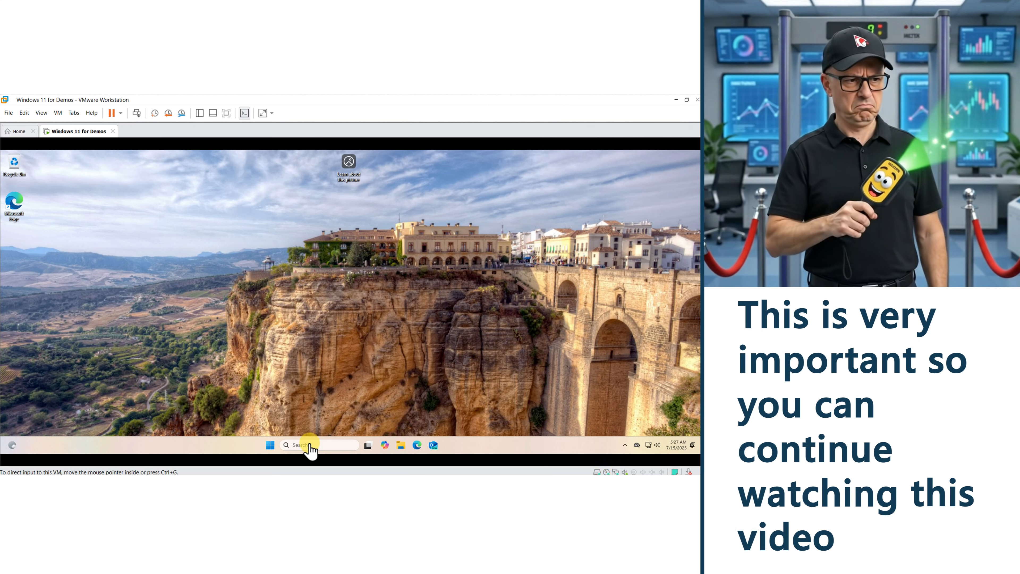
Search the guest for "check for updates", open Windows Update and turn on getting the latest updates as soon as they're available
click(296, 444)
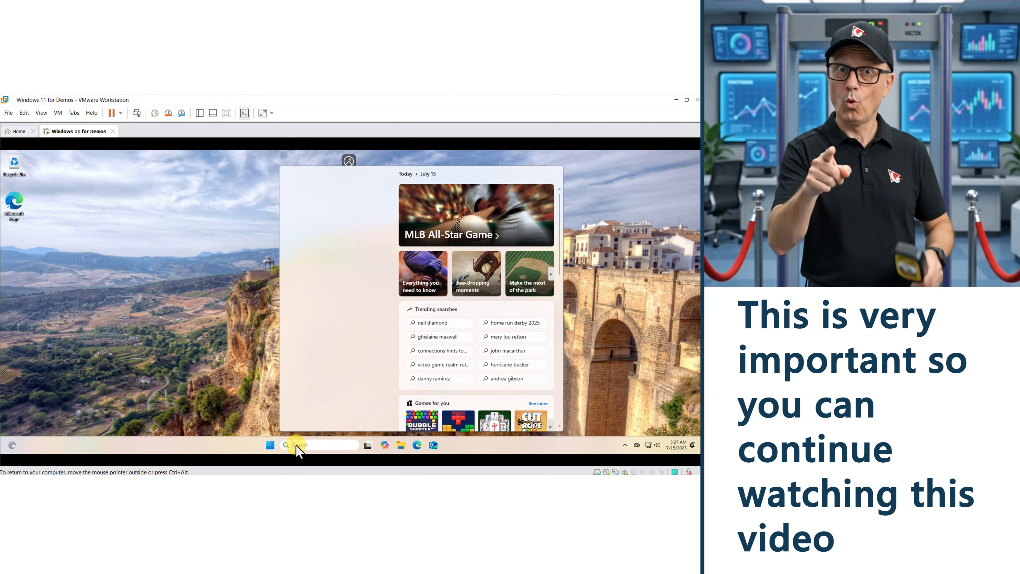
text(check)
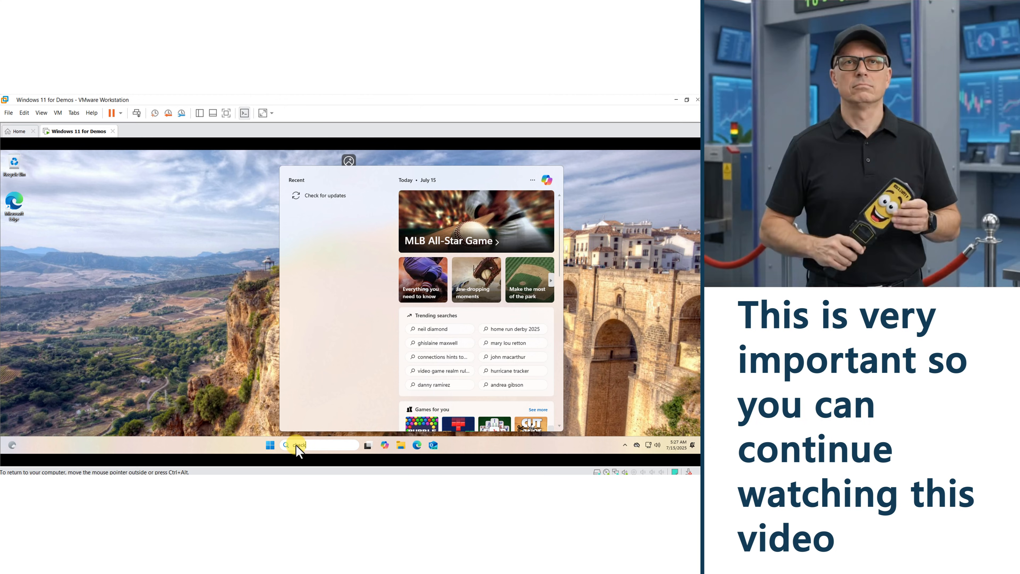
text( for )
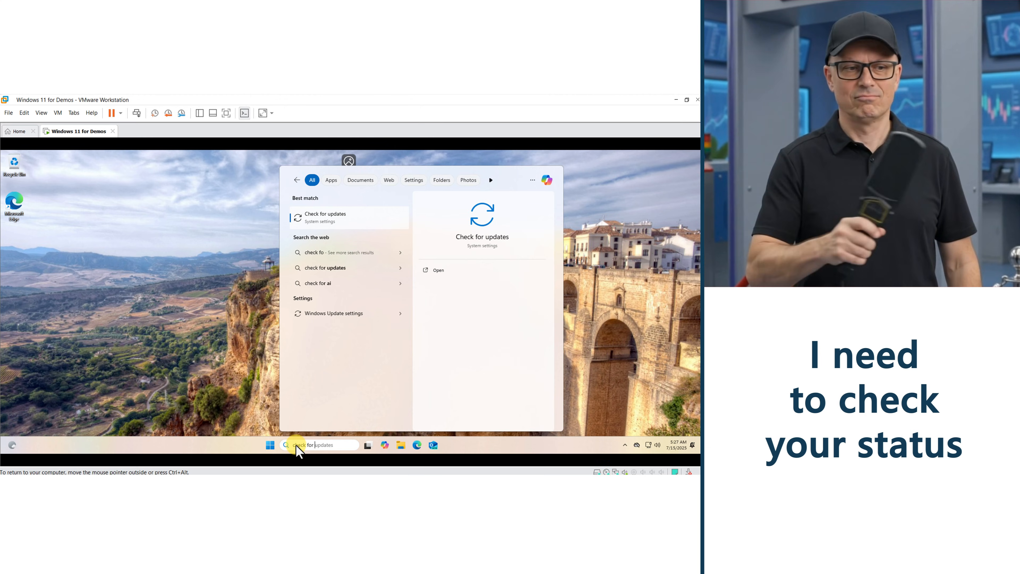
text(updates)
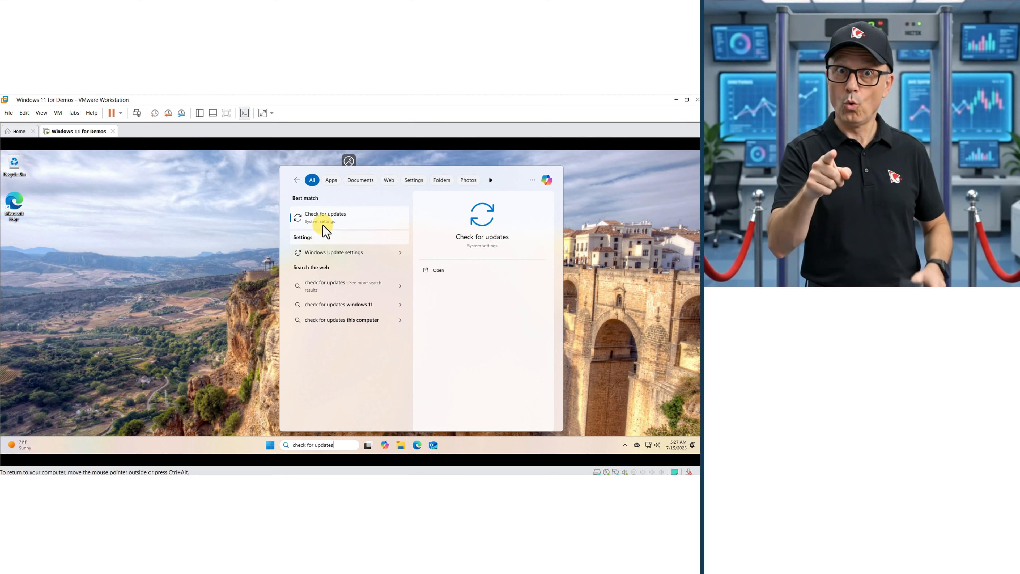
click(324, 218)
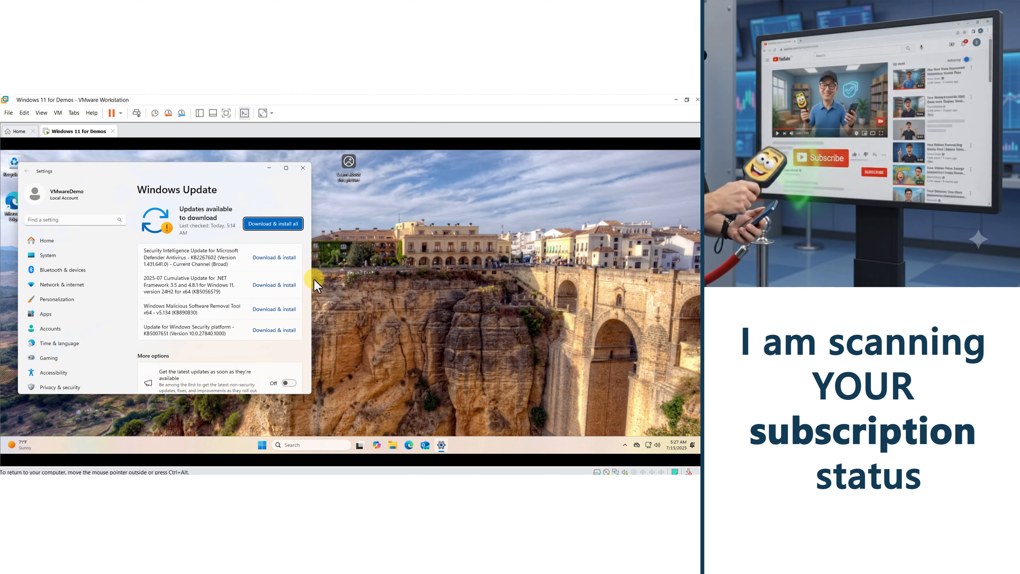
scroll(275, 314, down, 2)
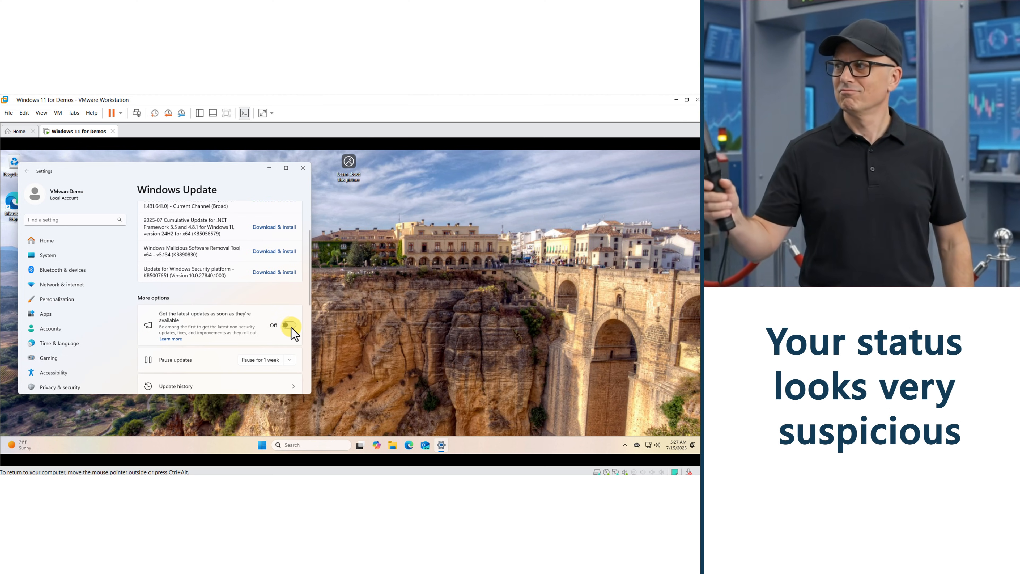
click(288, 325)
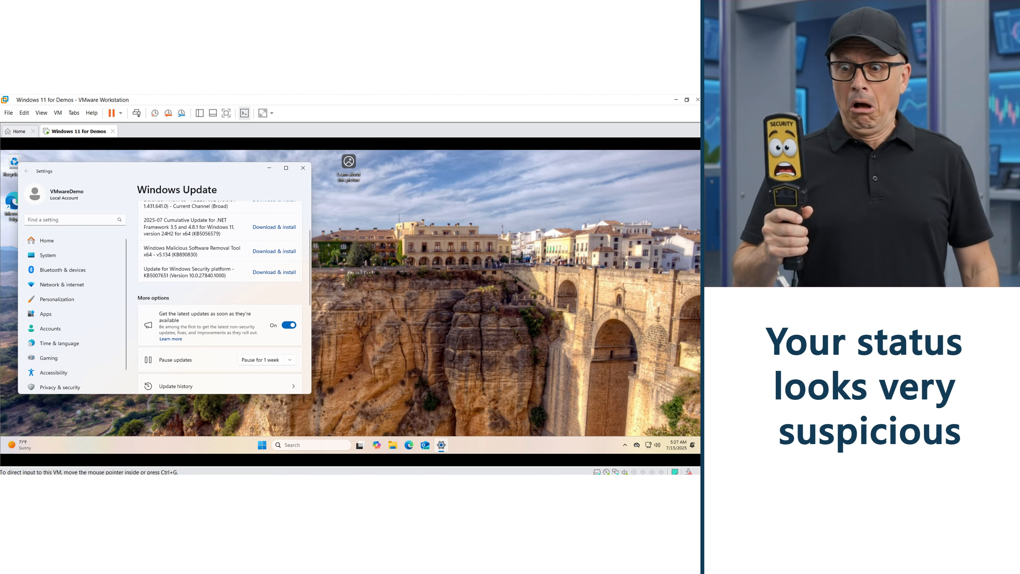